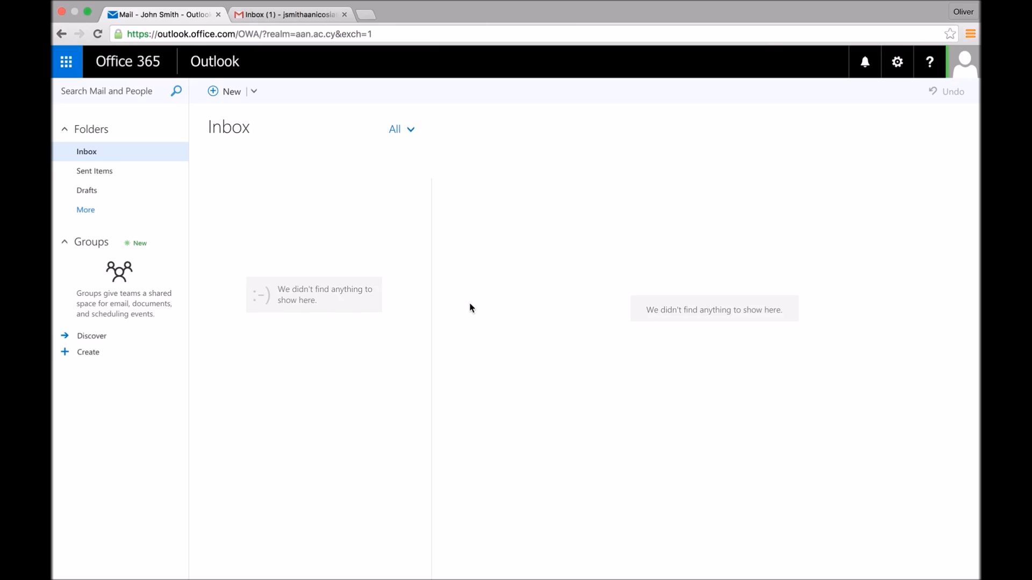
- Open the POP and IMAP settings in Outlook's mail options
left_click(66, 62)
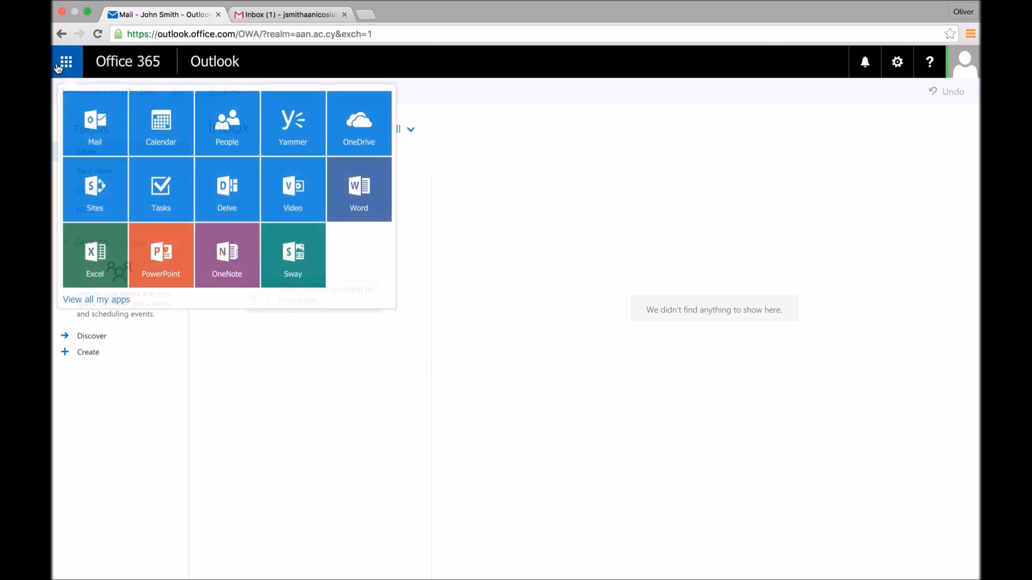
left_click(698, 146)
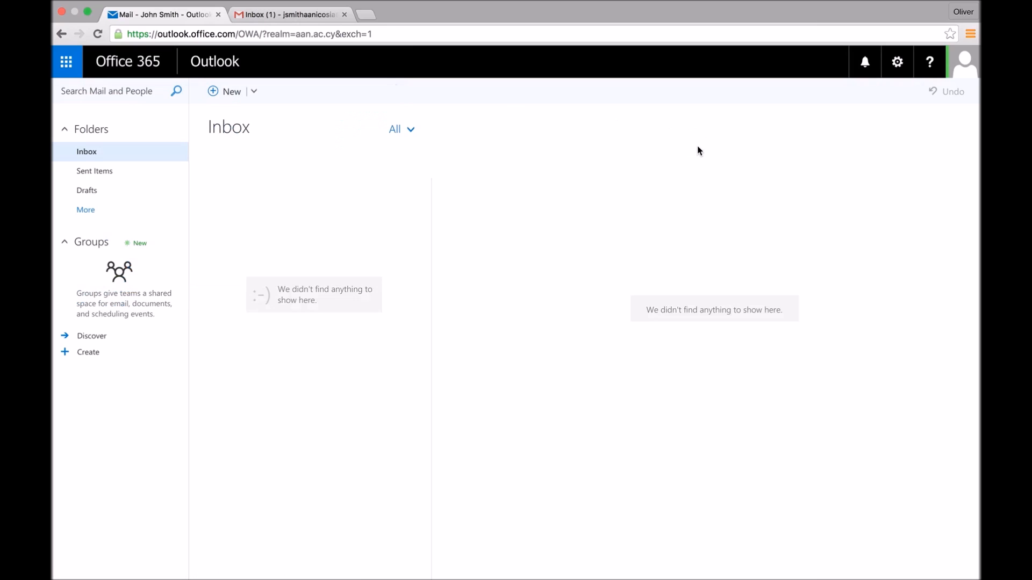
left_click(896, 64)
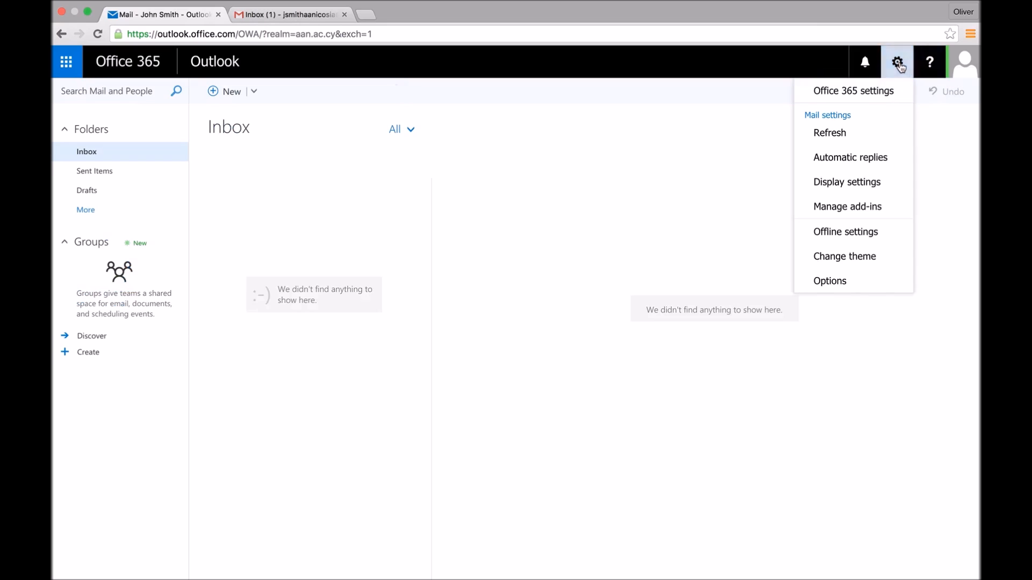
left_click(830, 283)
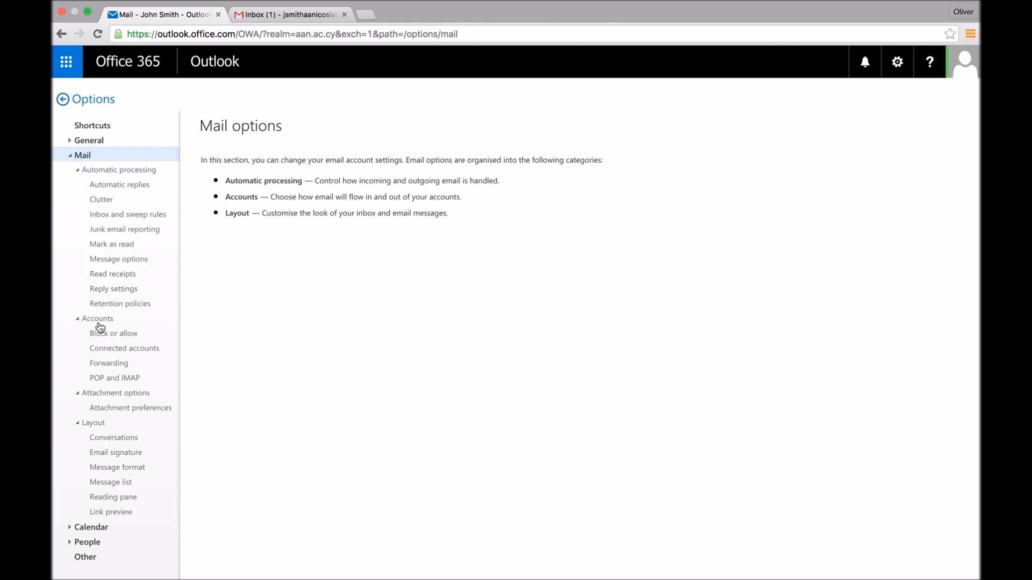
left_click(118, 381)
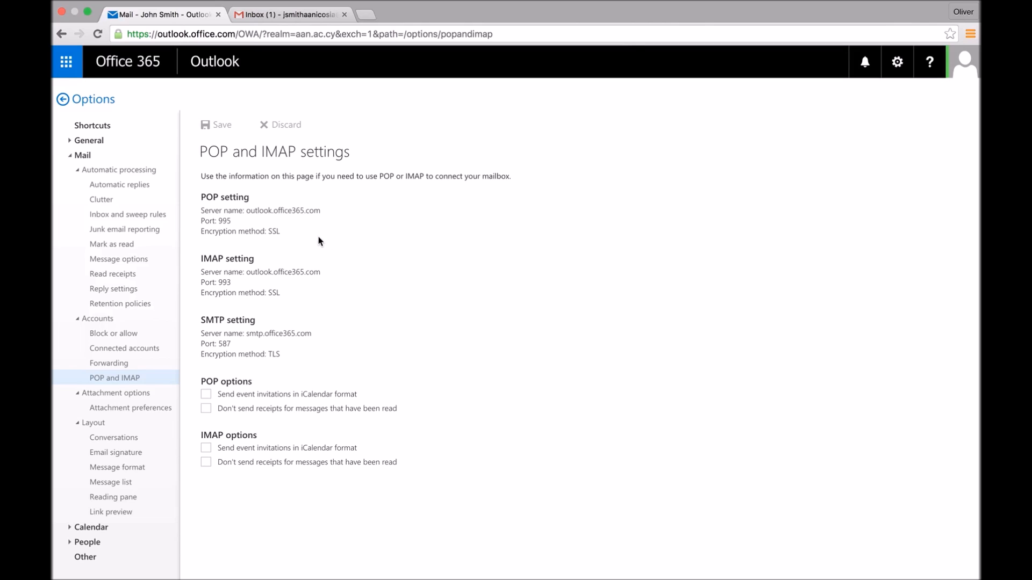
- Switch to Gmail and start adding a POP3 mail account you own from the Accounts and Import settings
left_click(274, 16)
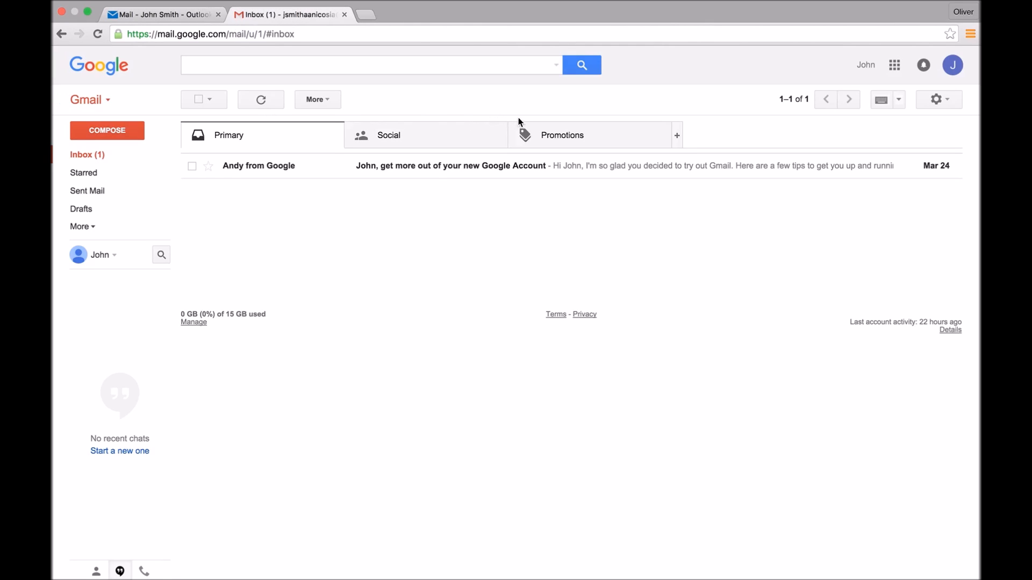
left_click(947, 102)
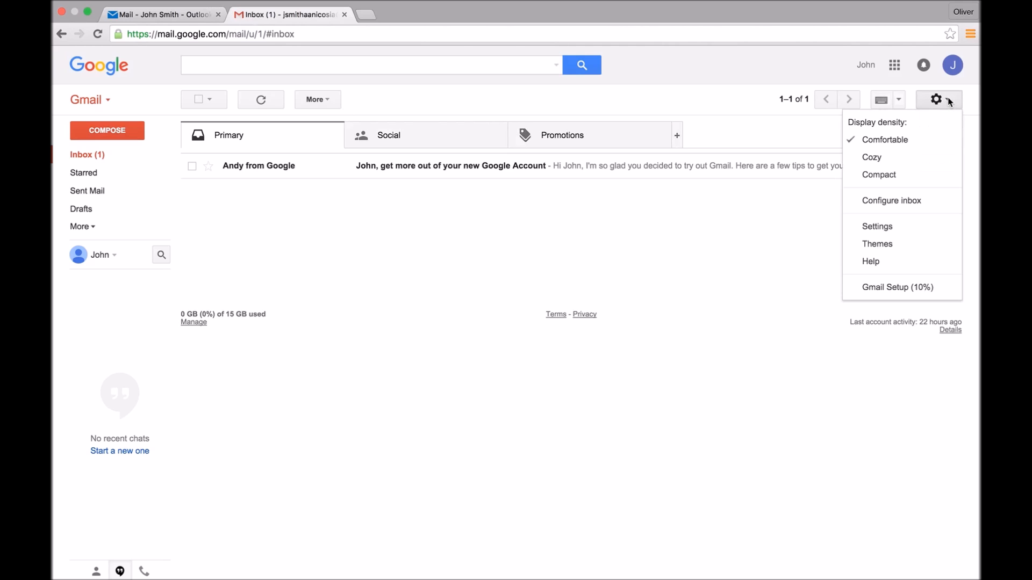
left_click(895, 228)
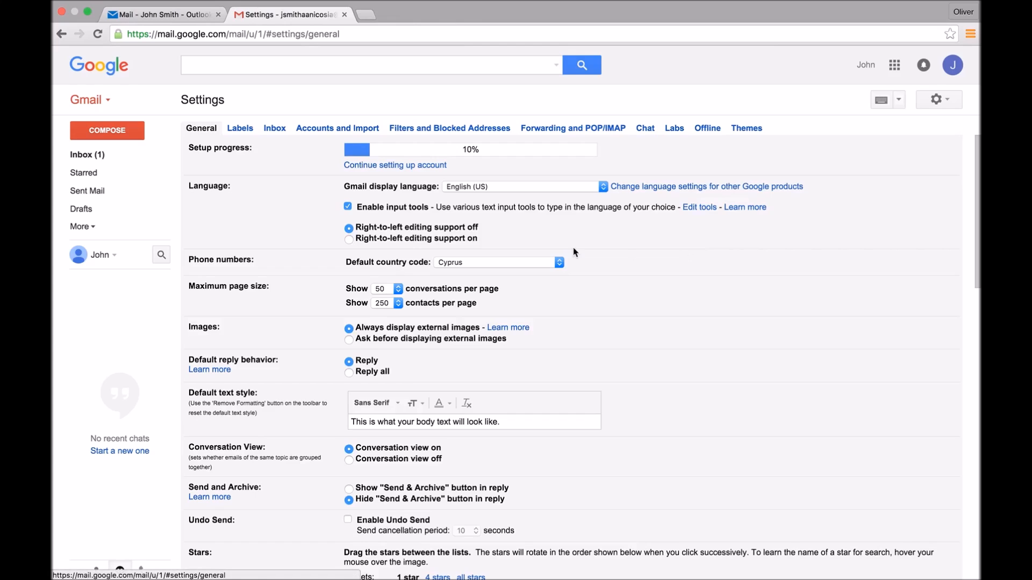
left_click(323, 131)
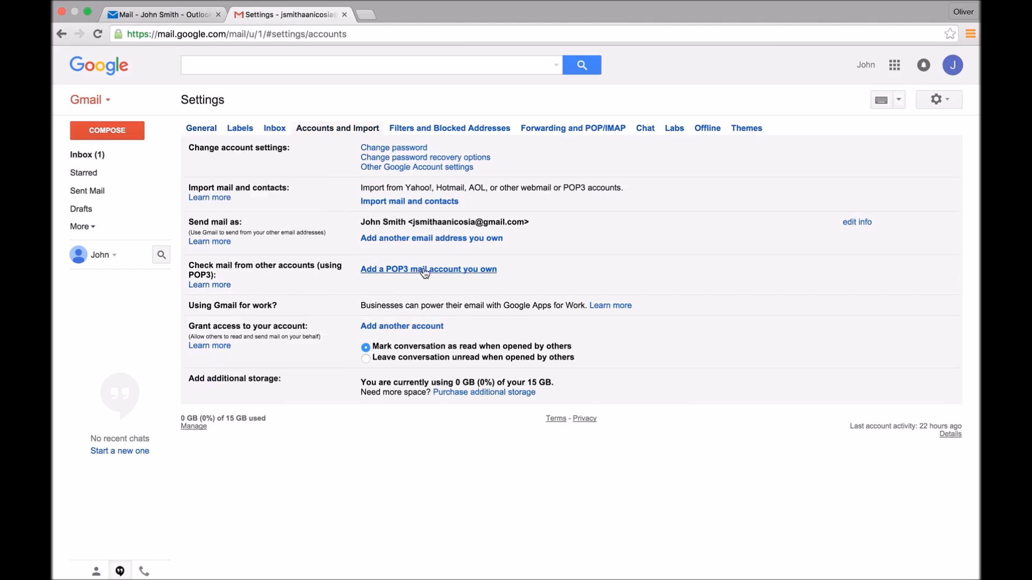
left_click(456, 276)
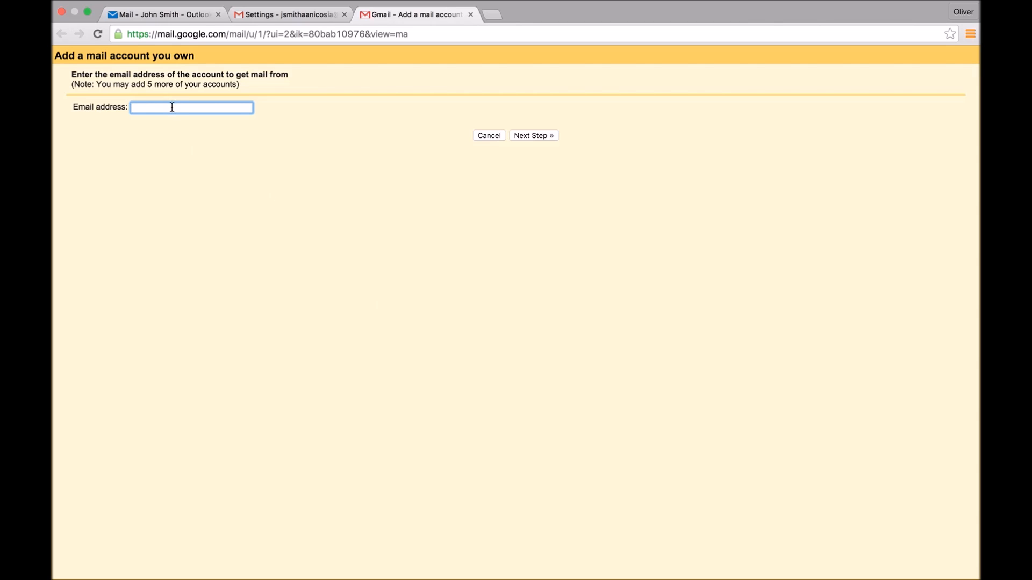
- Check the account's email address in the Outlook profile, enter it as the Gmail account to get mail from, and continue
left_click(170, 14)
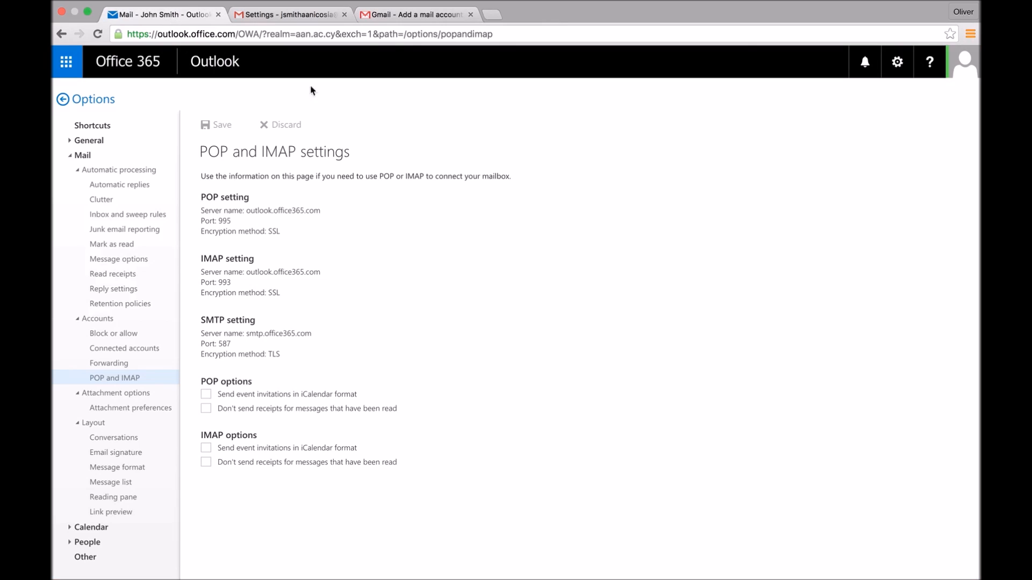
left_click(962, 63)
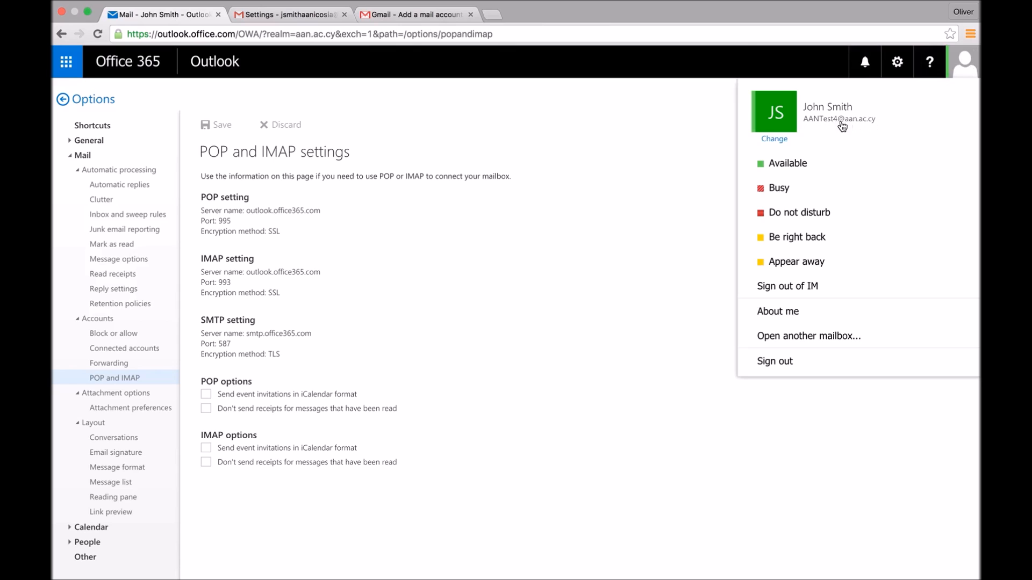
left_click(407, 18)
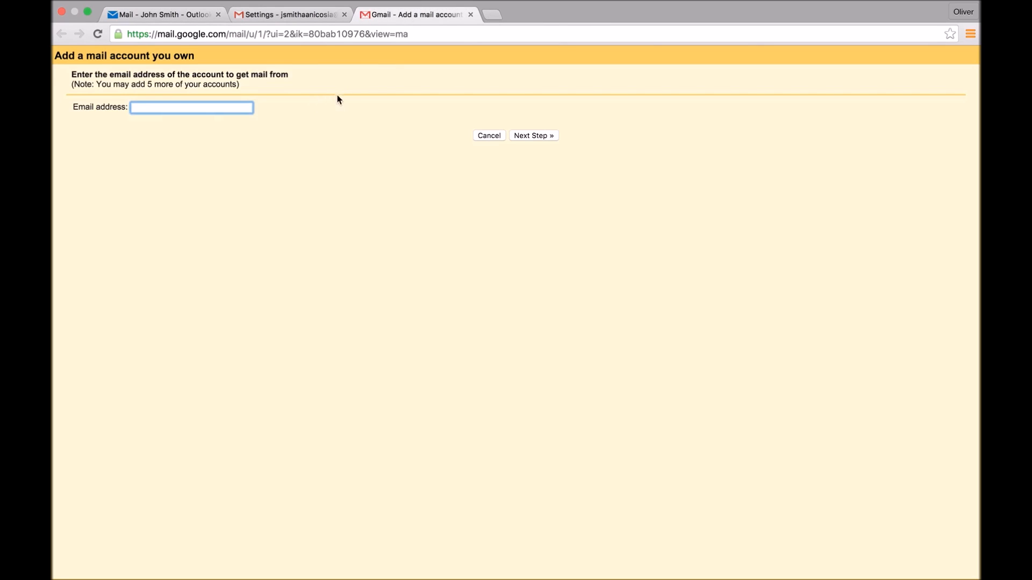
type("aa")
key("Down")
key("Return")
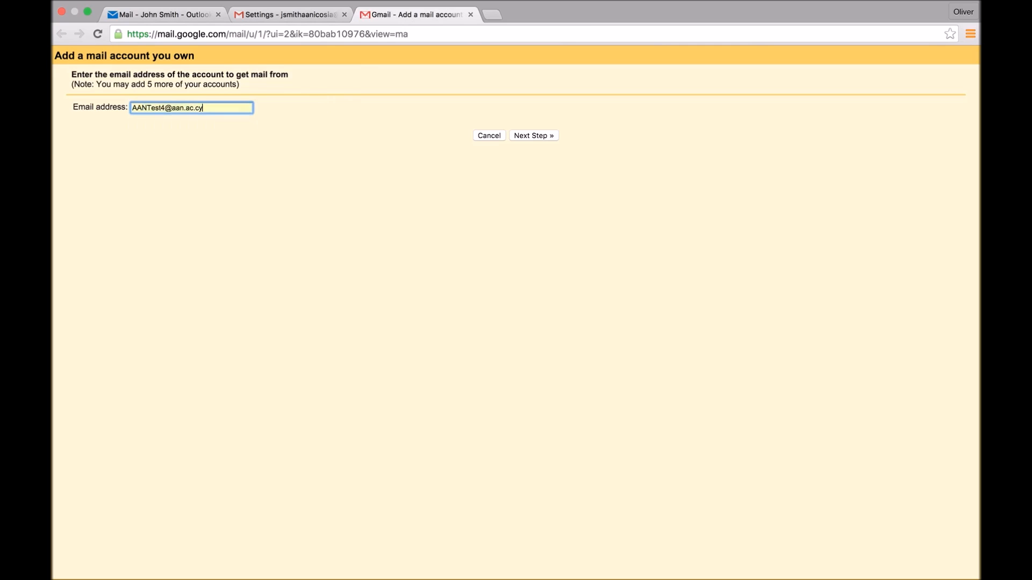
left_click(535, 137)
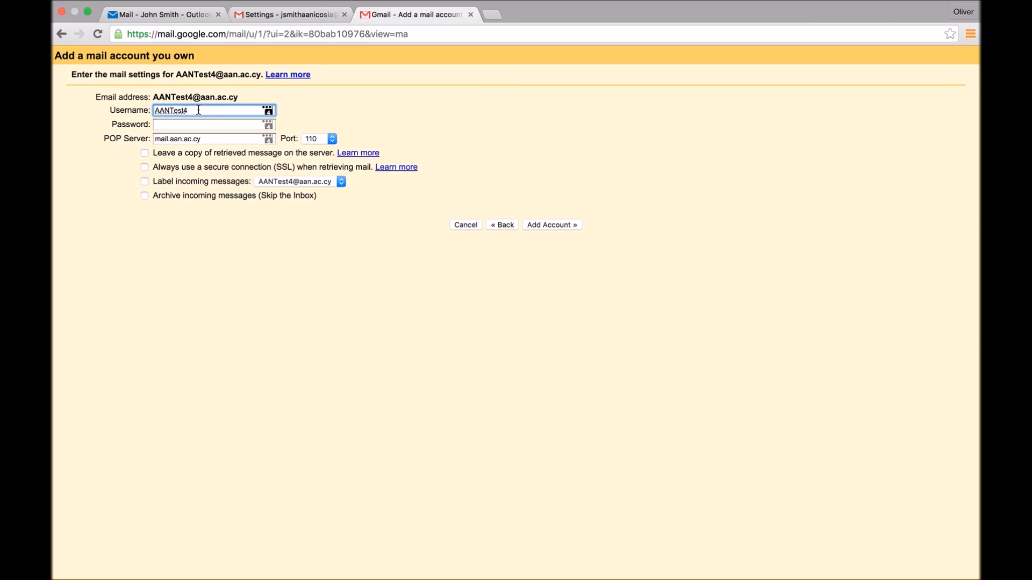
- Complete the username as the full email address and enter the account password in the POP mail settings
type("@aan.ac.cy")
left_click(224, 125)
type("••")
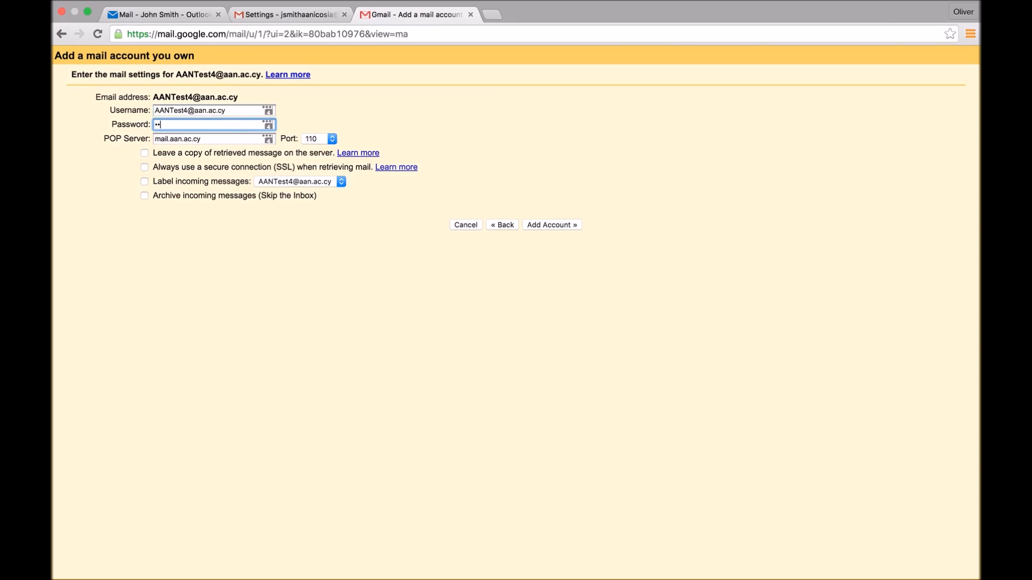
type("••••••••")
- Copy the POP server name from Outlook's settings and set Gmail's POP server to outlook.office365.com
left_click(230, 139)
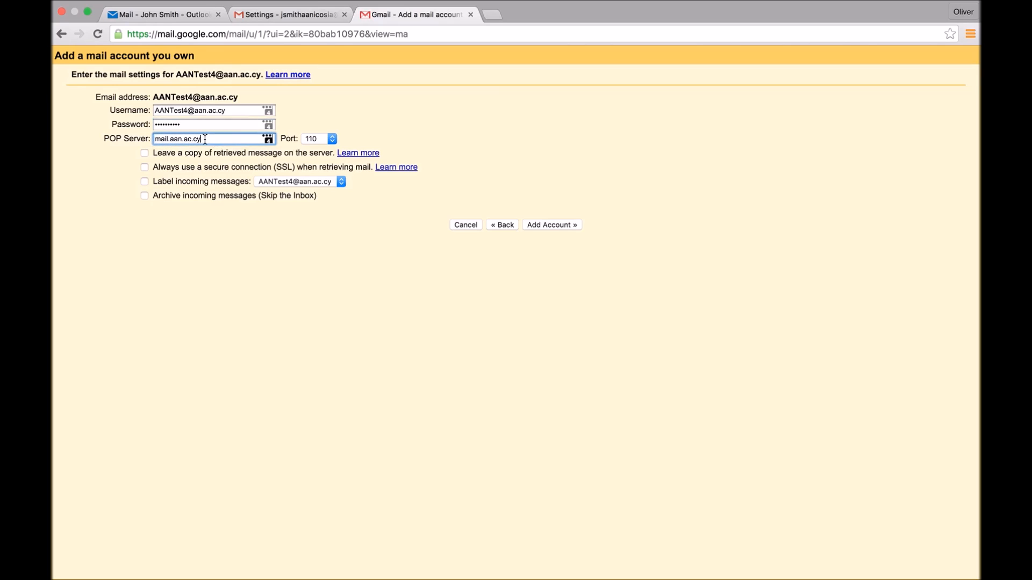
left_click(161, 15)
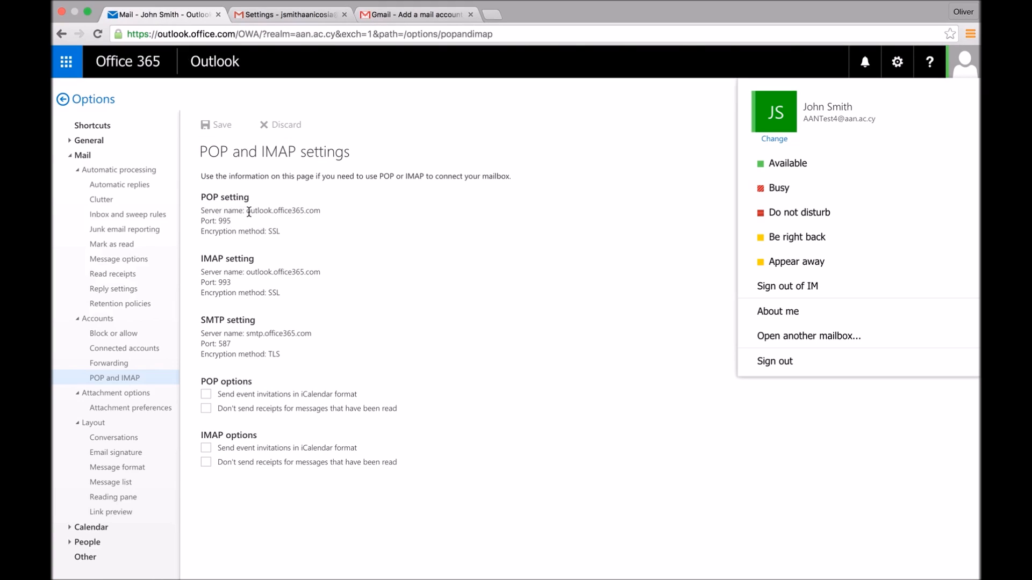
left_click_drag(246, 211, 323, 210)
key("super+c")
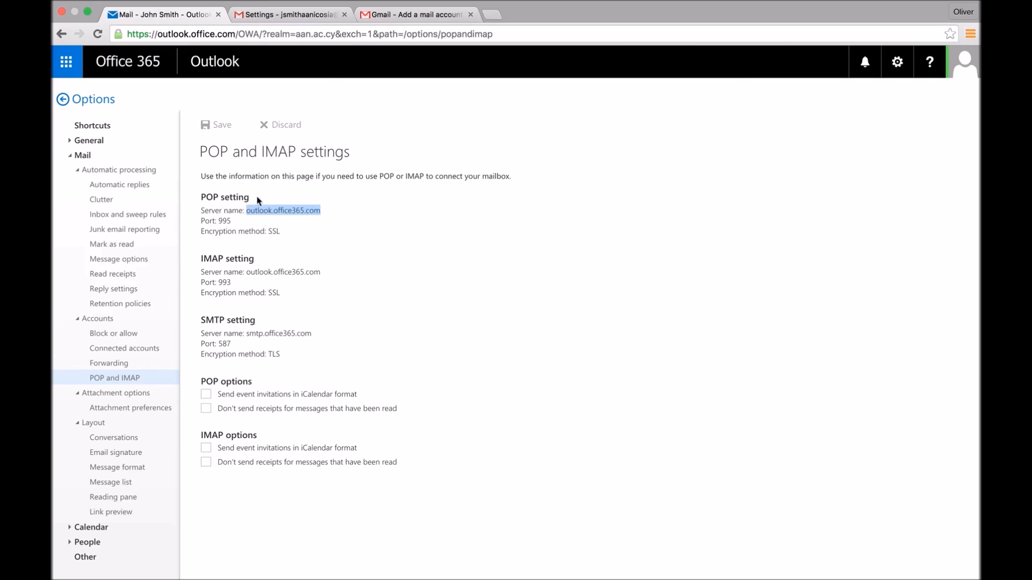
left_click(386, 16)
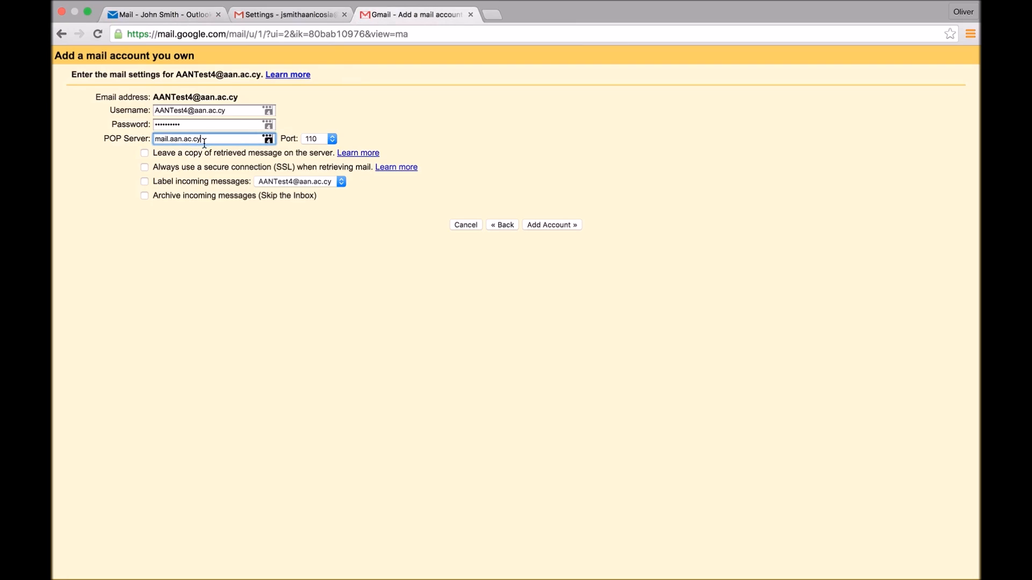
triple_click(172, 138)
key("super+v")
- Check the POP port in Outlook's settings and set Gmail's port to 995
left_click(178, 15)
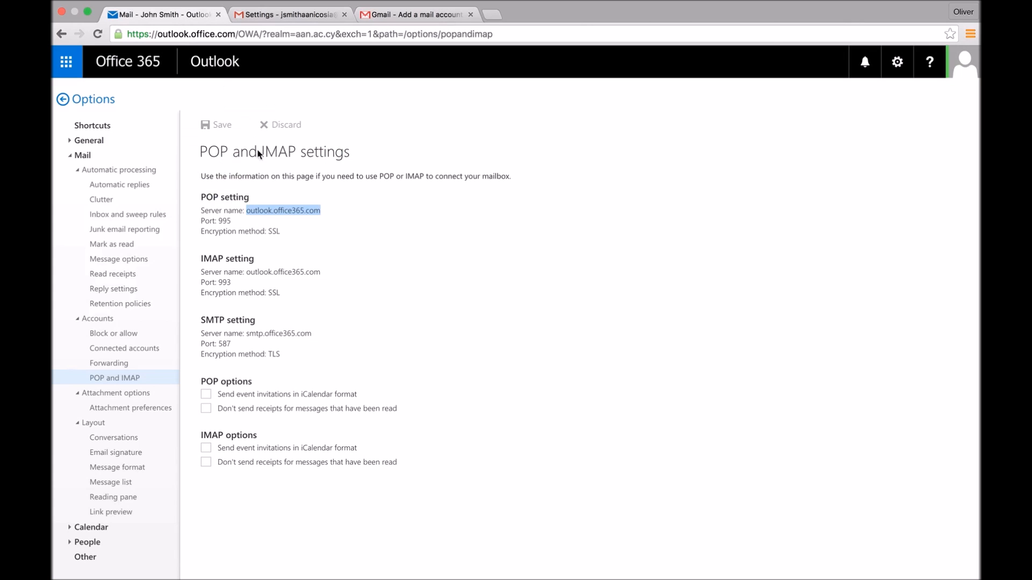
left_click(231, 224)
double_click(222, 221)
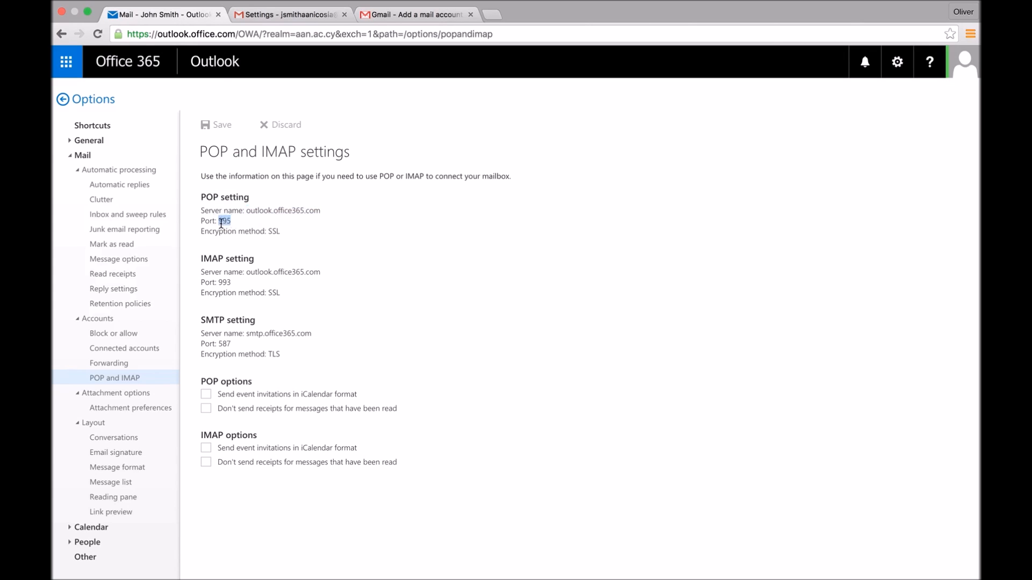
left_click(400, 15)
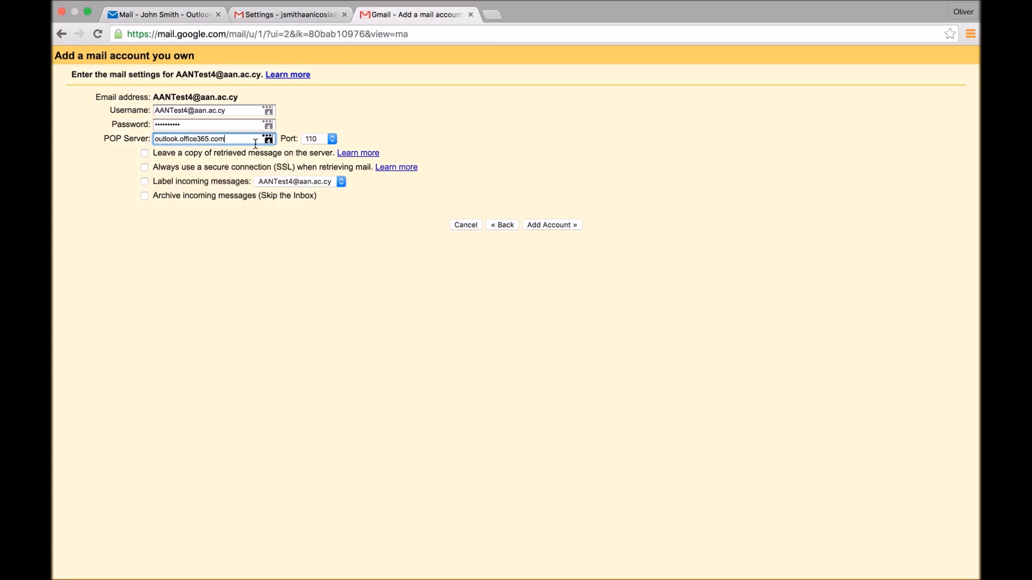
left_click(332, 138)
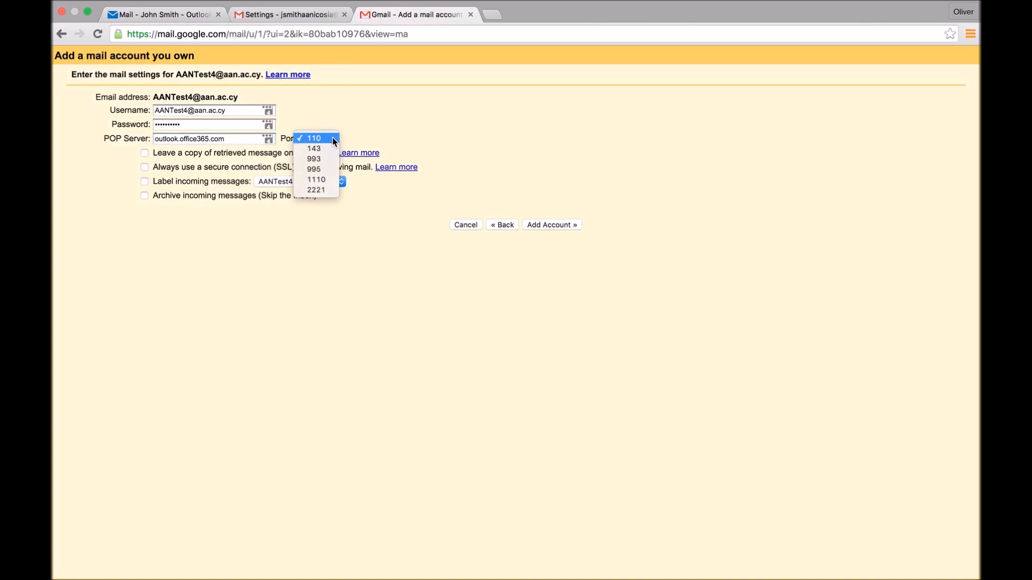
left_click(312, 170)
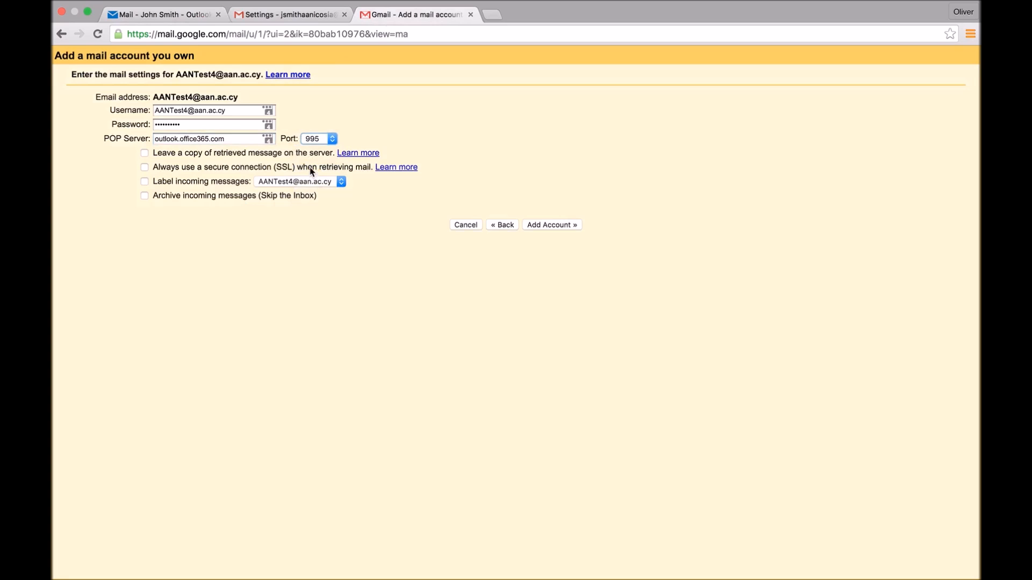
- Enable leaving a copy on the server and always using SSL, add the account, and dismiss the password-saving prompt
left_click(144, 153)
left_click(144, 169)
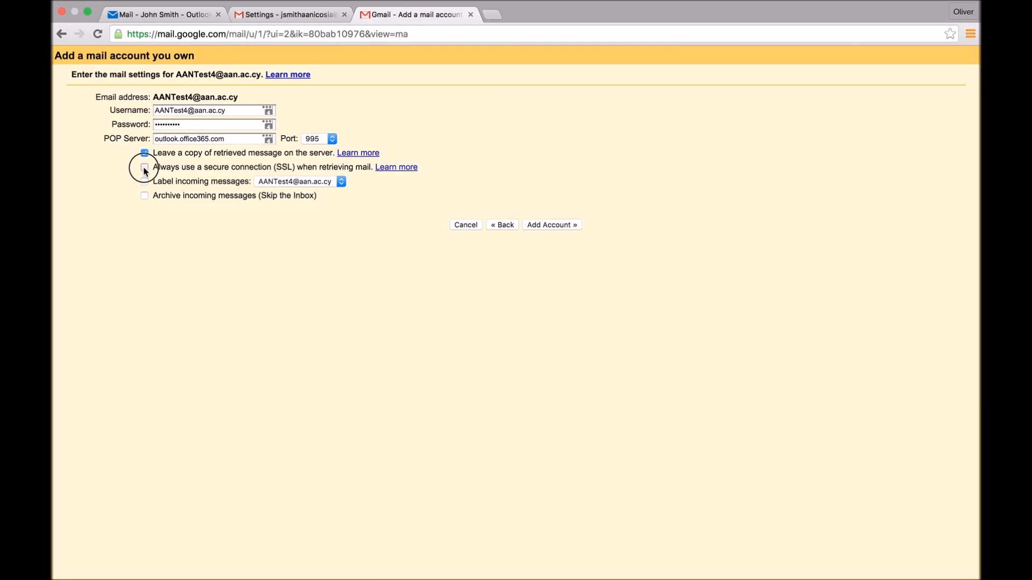
left_click(550, 226)
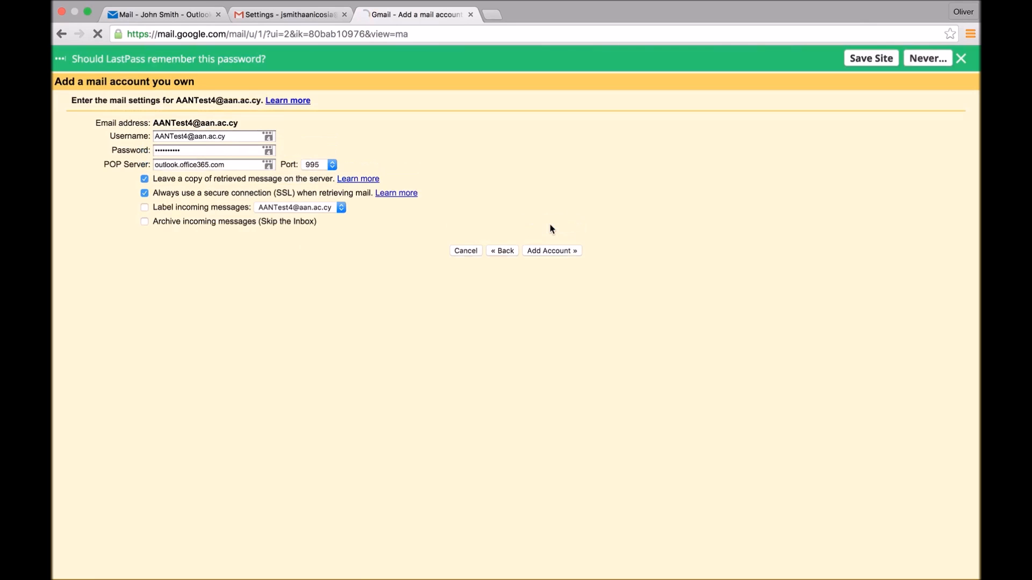
left_click(960, 58)
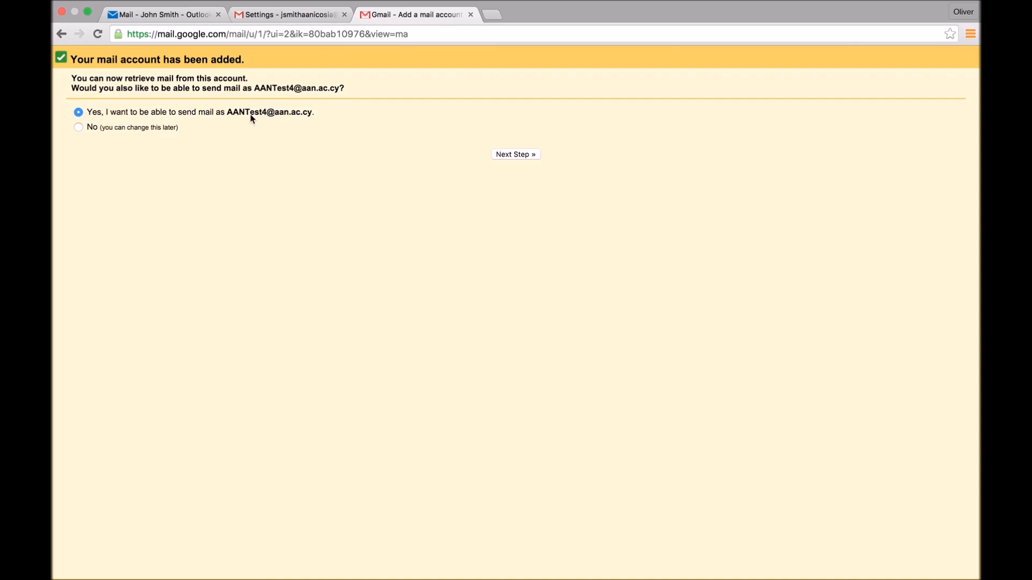
- Choose to send mail as the added address and continue with the suggested name, treating it as an alias
left_click_drag(226, 111, 265, 114)
left_click(519, 154)
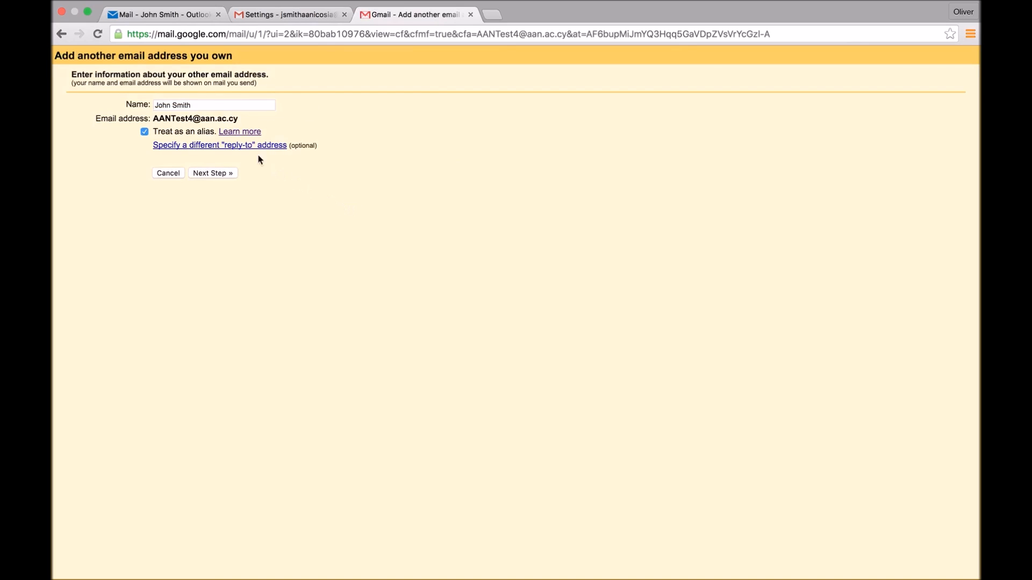
left_click_drag(199, 107, 125, 104)
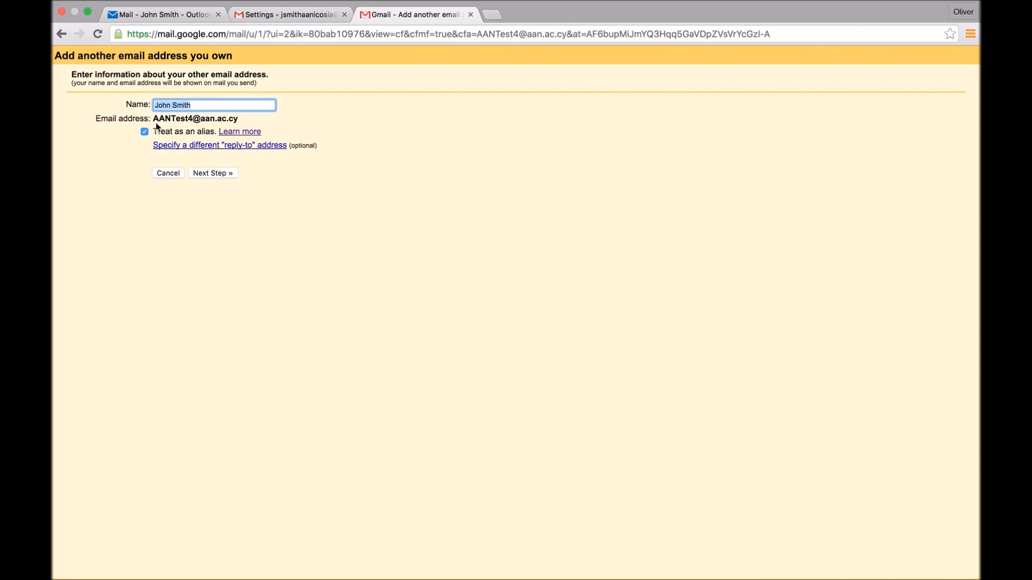
left_click_drag(155, 118, 239, 116)
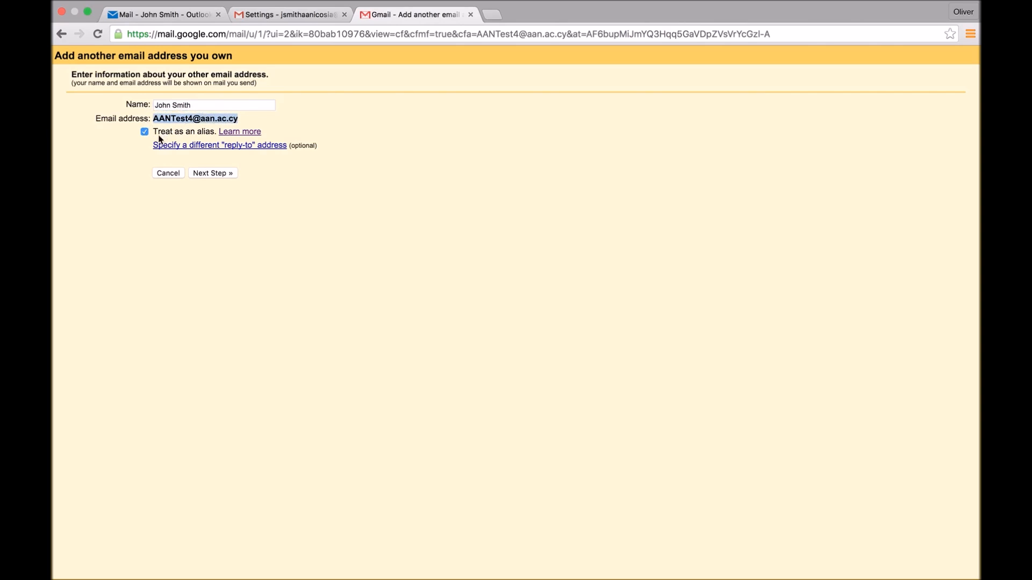
left_click(218, 173)
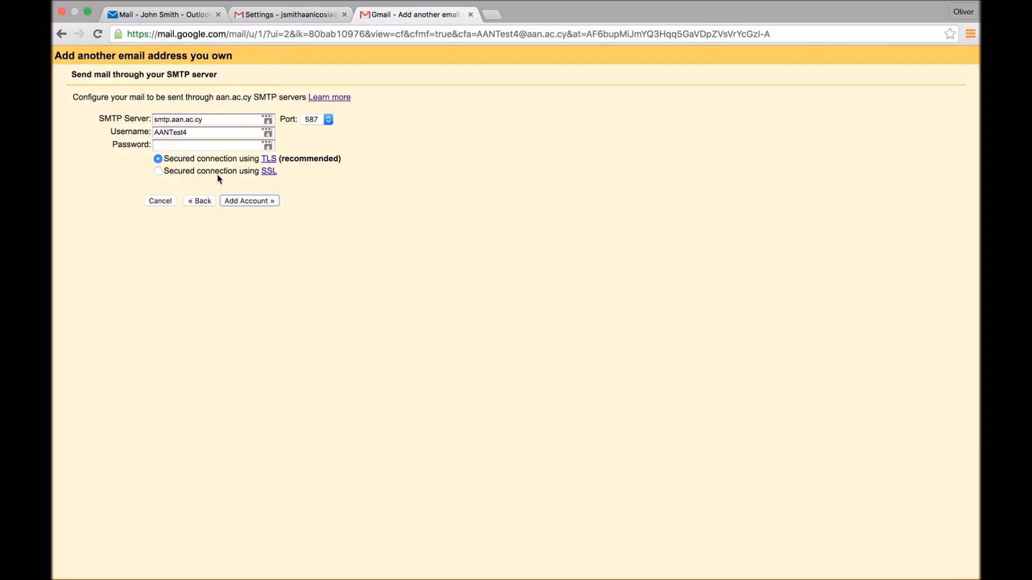
- Complete the SMTP username as the full email address and enter the account password
left_click(204, 142)
left_click(193, 134)
type("@aan.ac.cy")
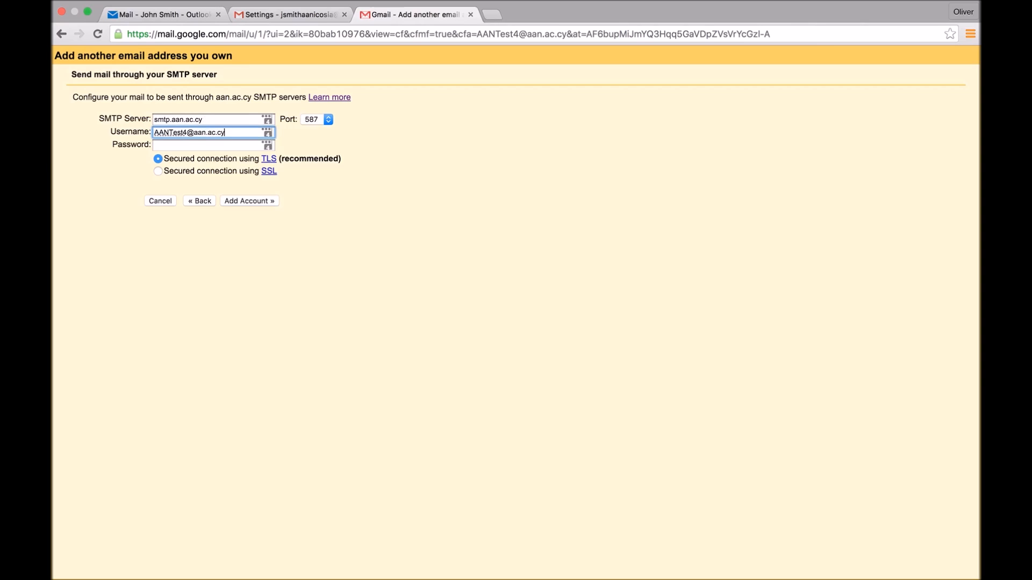
left_click(215, 144)
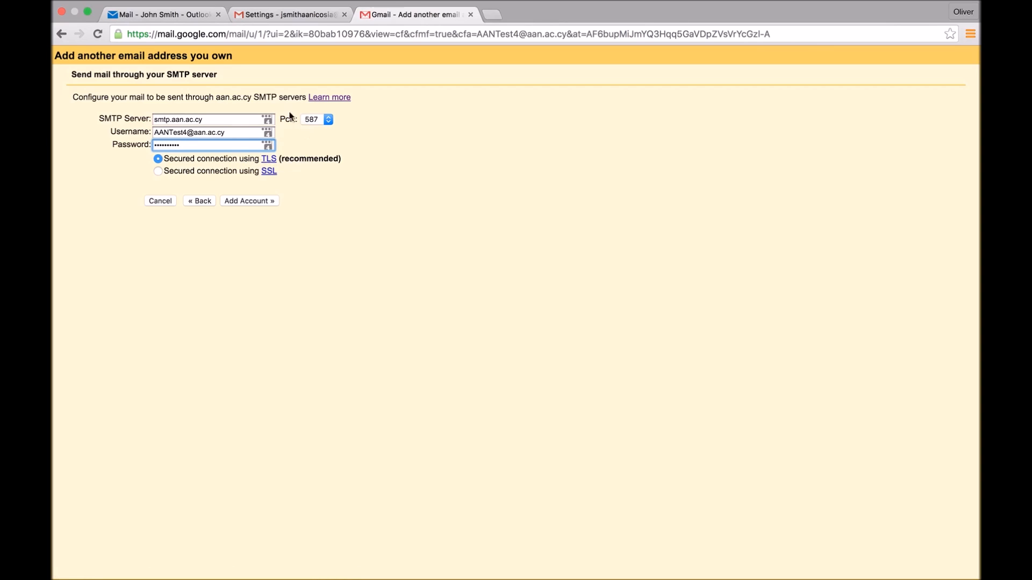
- Check the SMTP server name, port and encryption method in Outlook's POP and IMAP settings against Gmail's SMTP form
left_click_drag(210, 120, 132, 120)
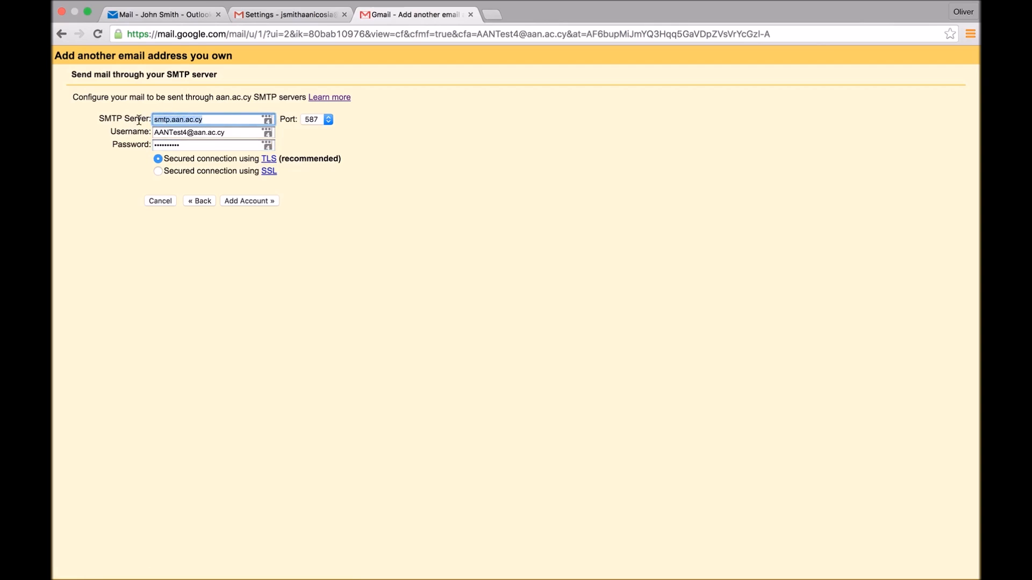
left_click(179, 13)
double_click(224, 221)
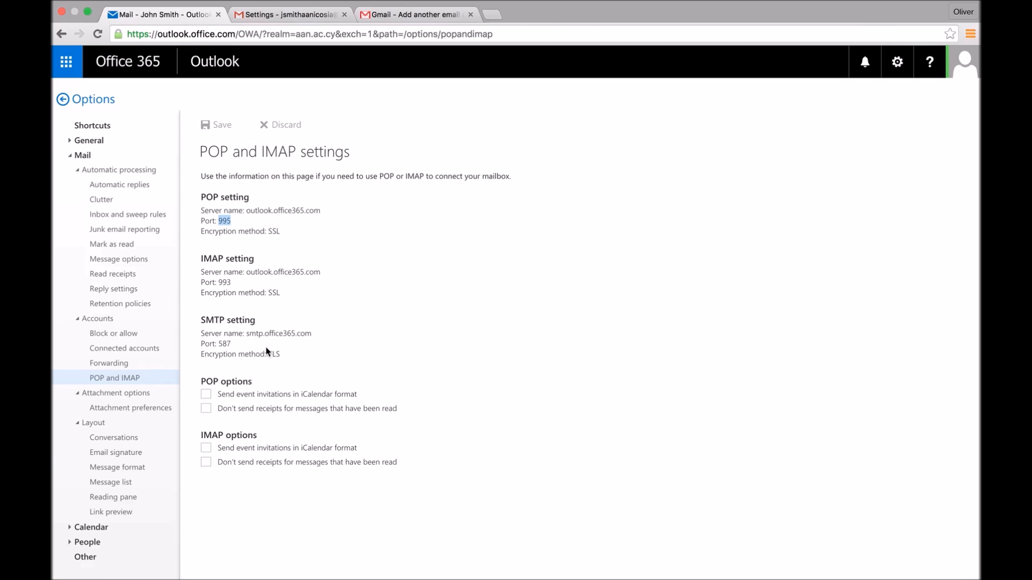
left_click_drag(284, 358, 196, 334)
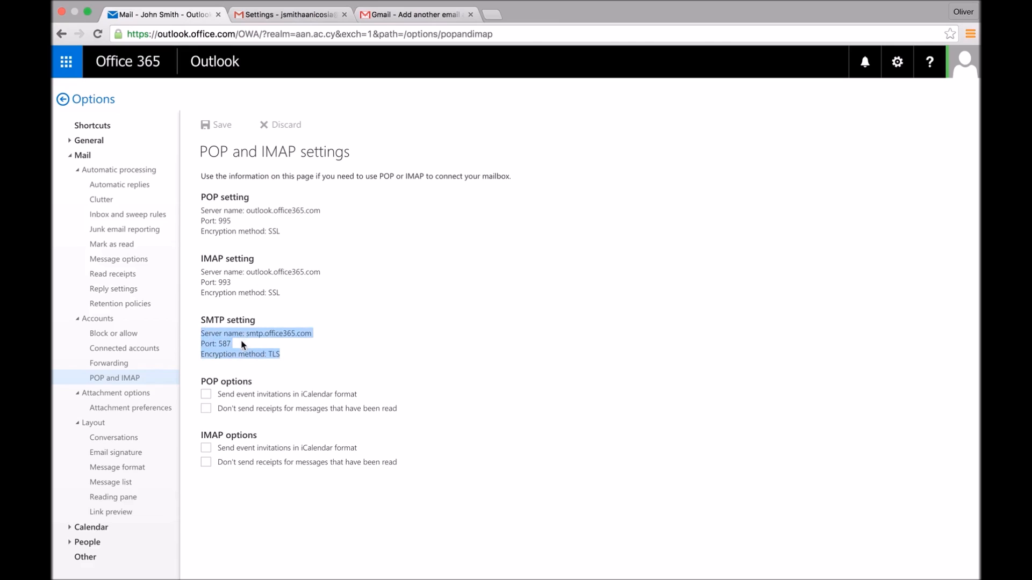
left_click(385, 18)
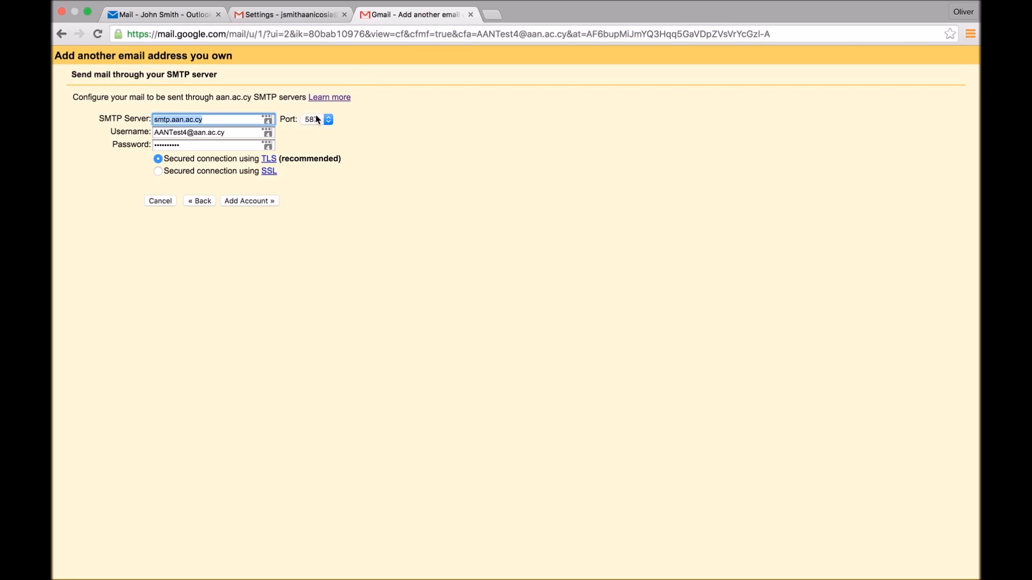
- Copy the SMTP server name smtp.office365.com from Outlook's settings into Gmail's SMTP server field
left_click(177, 15)
left_click(279, 333)
left_click_drag(248, 334, 315, 331)
key("super+c")
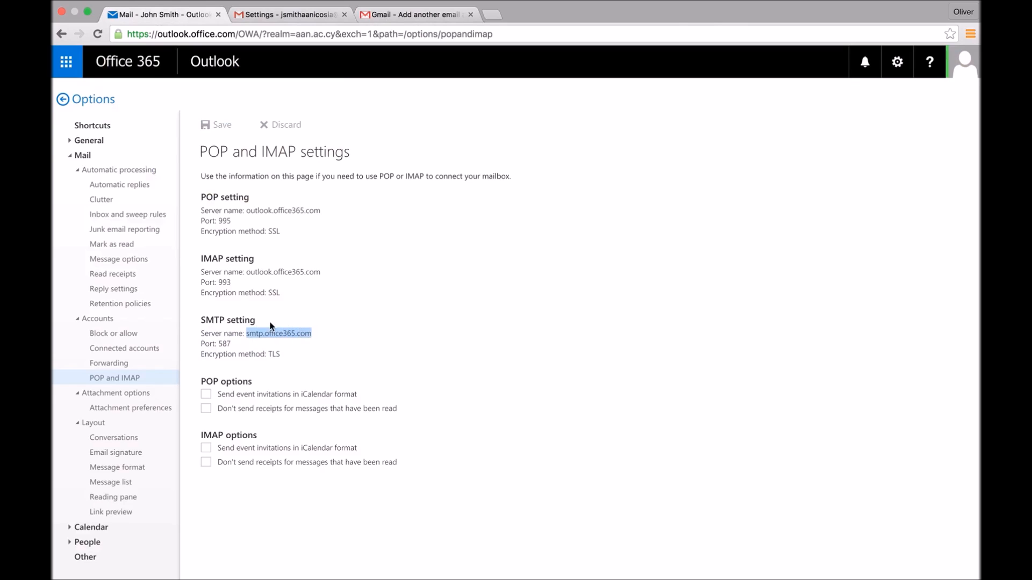
left_click(376, 15)
key("super+v")
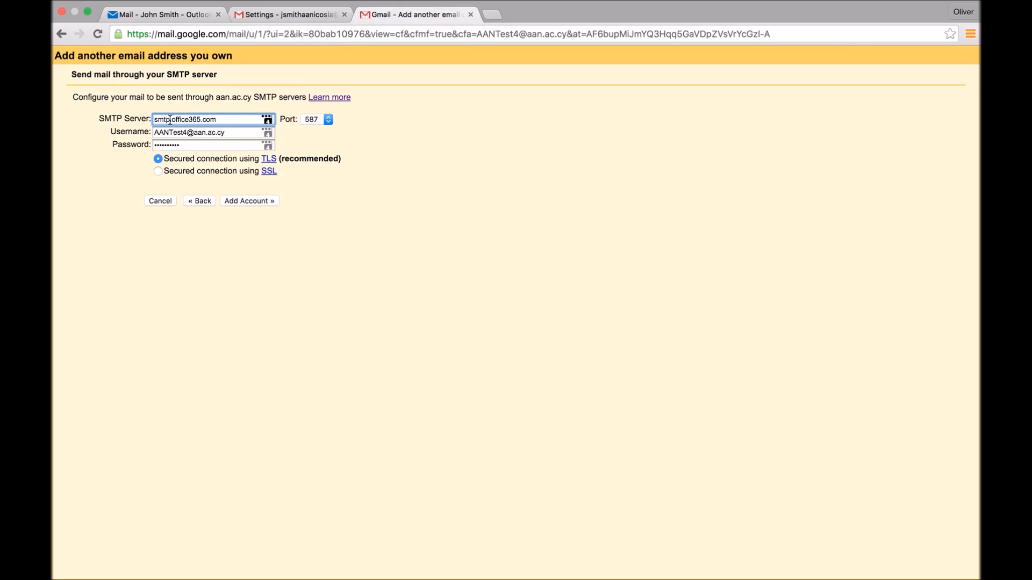
- Replace the smtp prefix of the server name with outlook-emeaeast2, keeping .office365.com
left_click_drag(170, 119, 139, 118)
type("outlook")
type("-")
type("emea")
type("east")
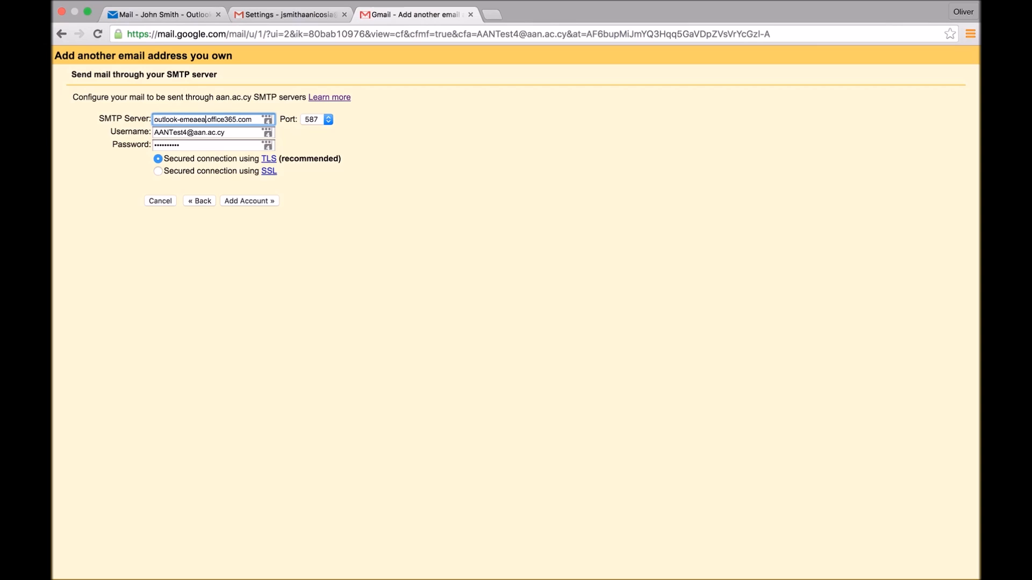
type("2")
- Compare the edited SMTP server name with the one in Outlook's settings, and add the account without saving the password in LastPass
left_click_drag(155, 120, 212, 119)
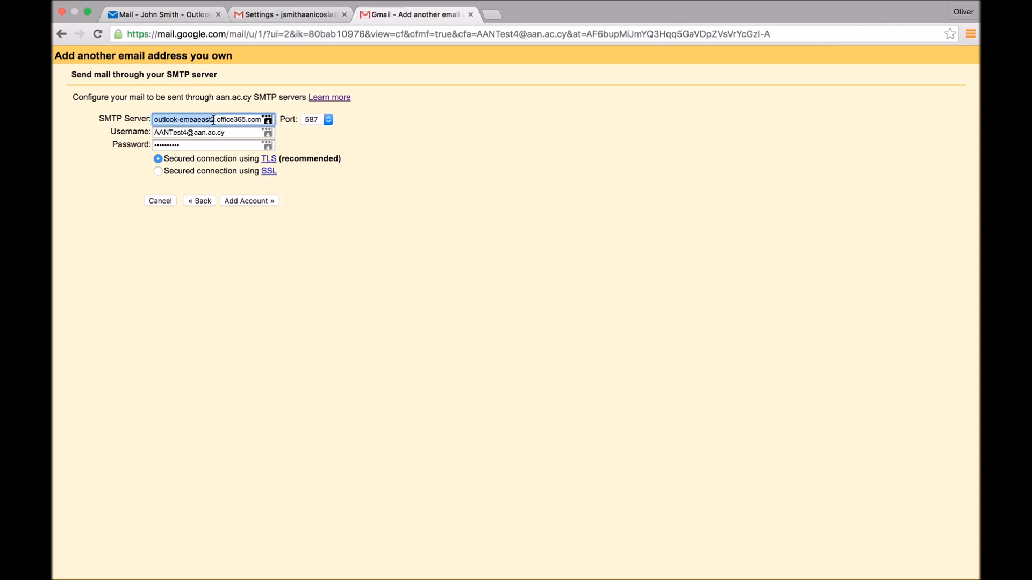
left_click(179, 15)
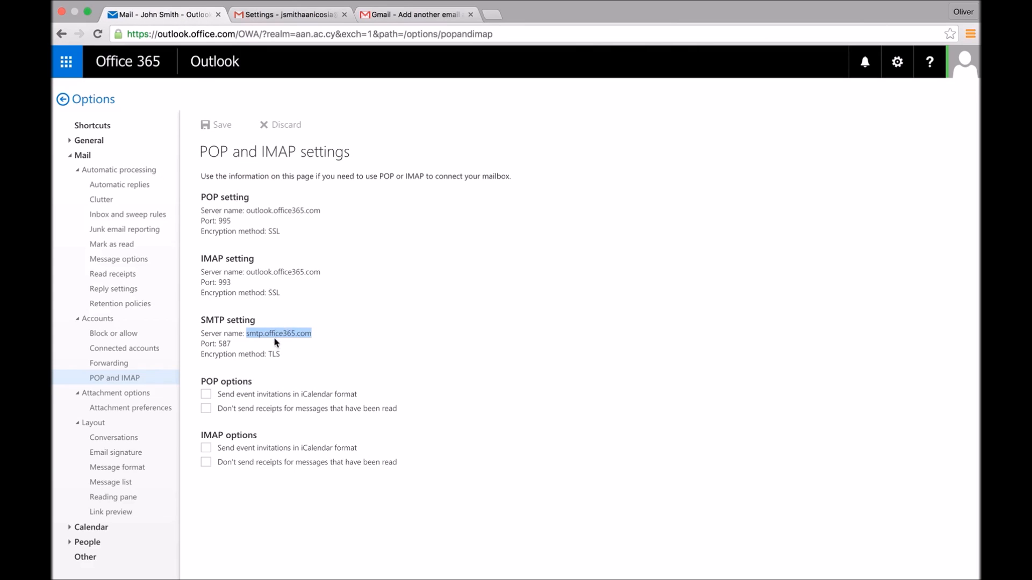
double_click(266, 334)
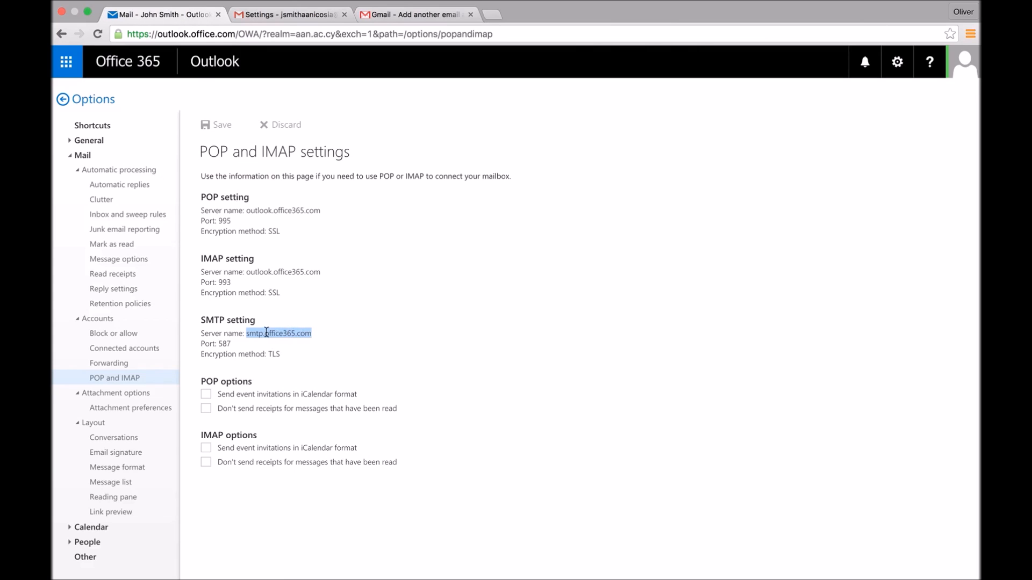
left_click(417, 14)
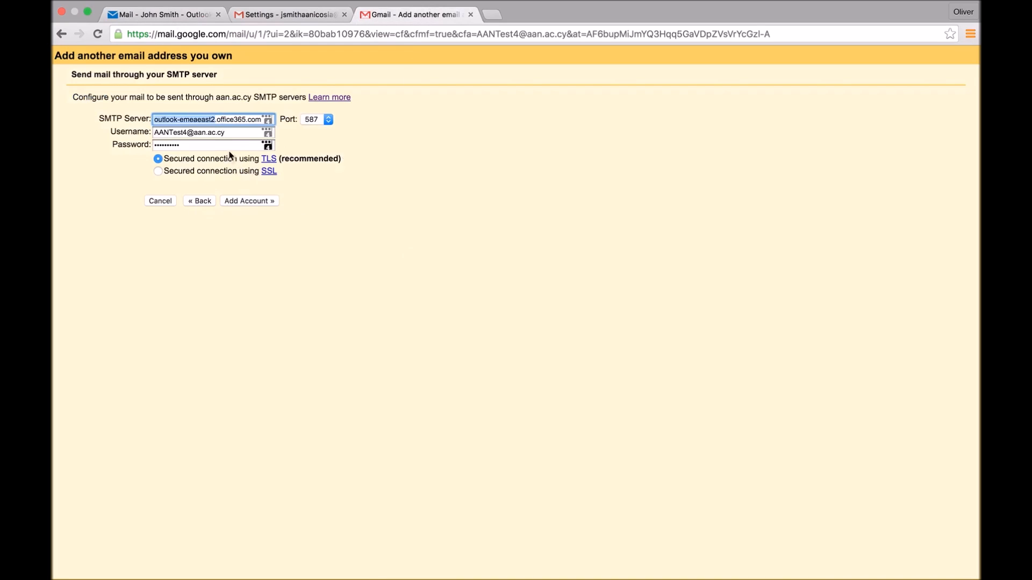
left_click(259, 203)
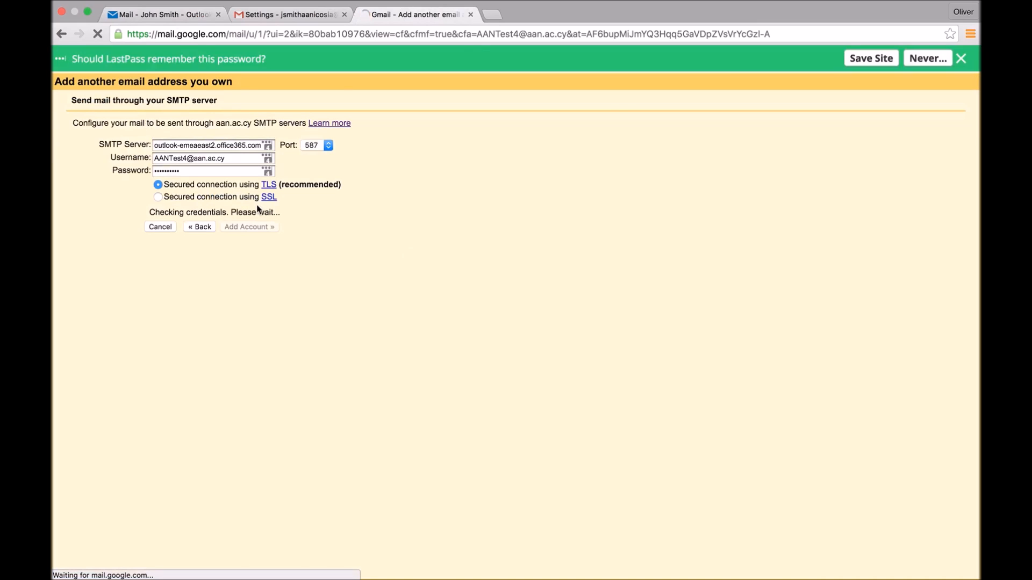
left_click(961, 59)
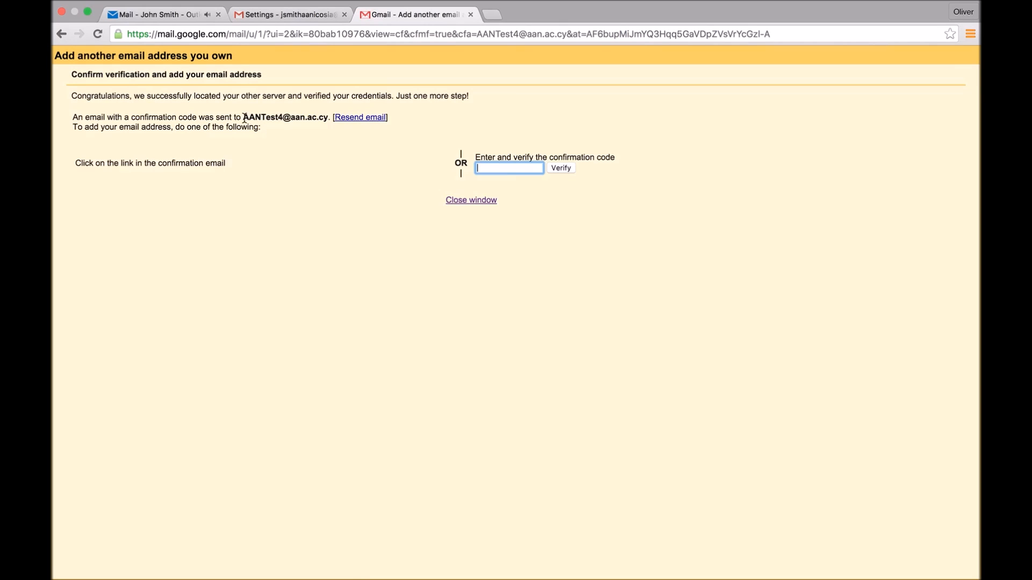
- Open the Gmail Team's confirmation email in the Outlook inbox and copy its confirmation code
left_click(184, 15)
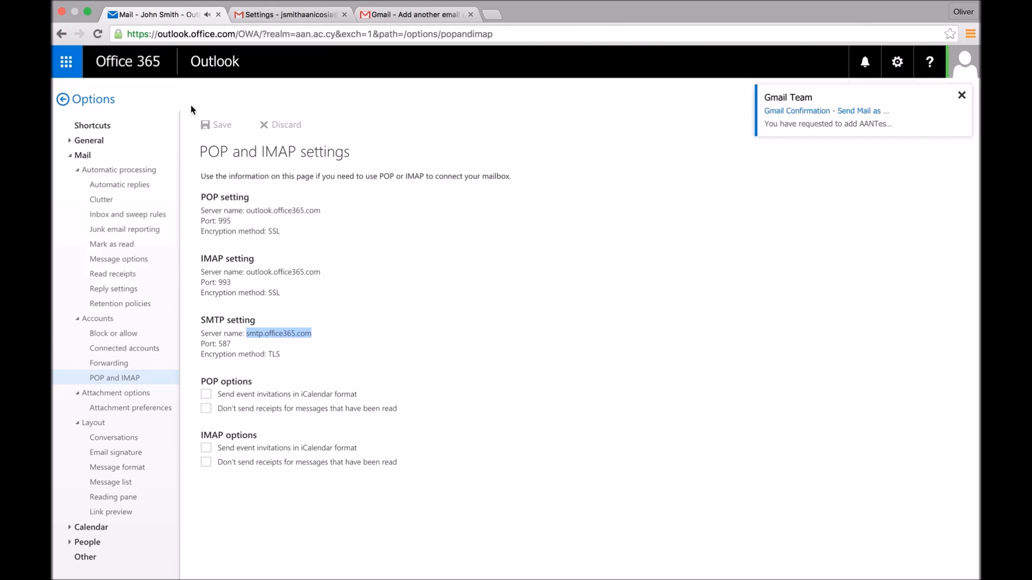
left_click(67, 64)
left_click(95, 127)
left_click(316, 207)
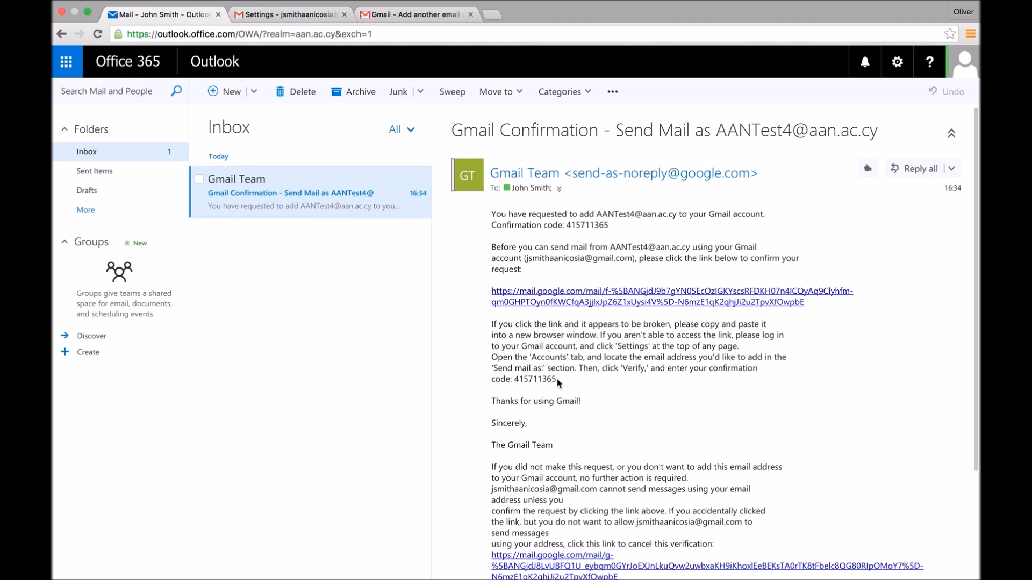
left_click_drag(557, 380, 514, 380)
key("super+c")
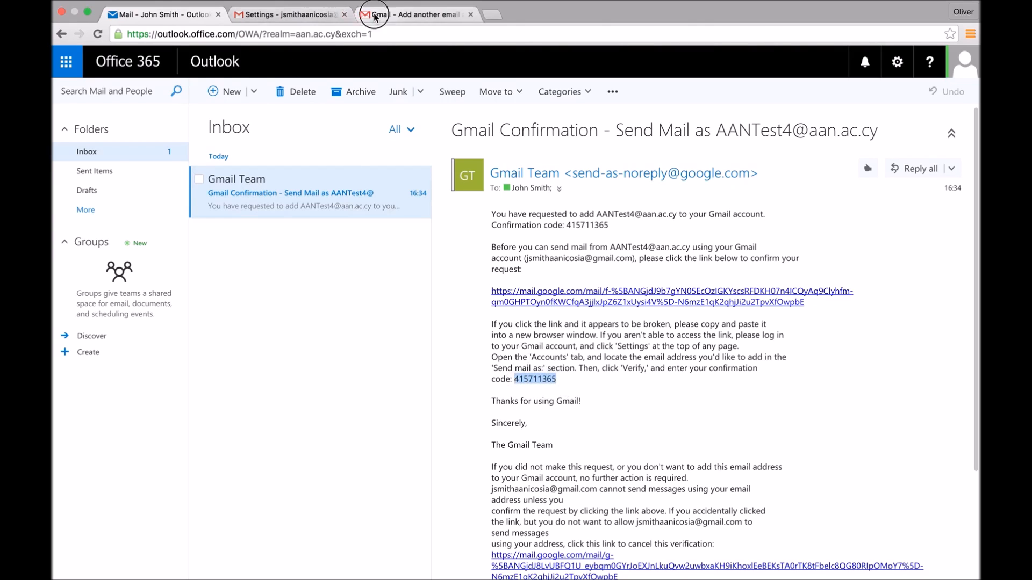
- Paste the confirmation code into Gmail's verification page and verify the added address
left_click(411, 15)
key("super+v")
left_click(561, 169)
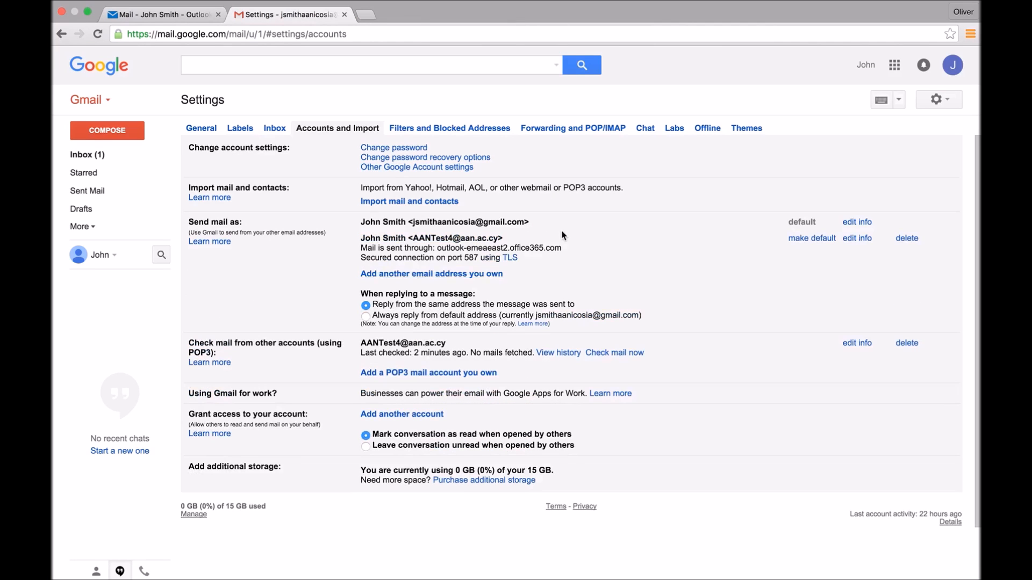
left_click_drag(530, 258, 359, 240)
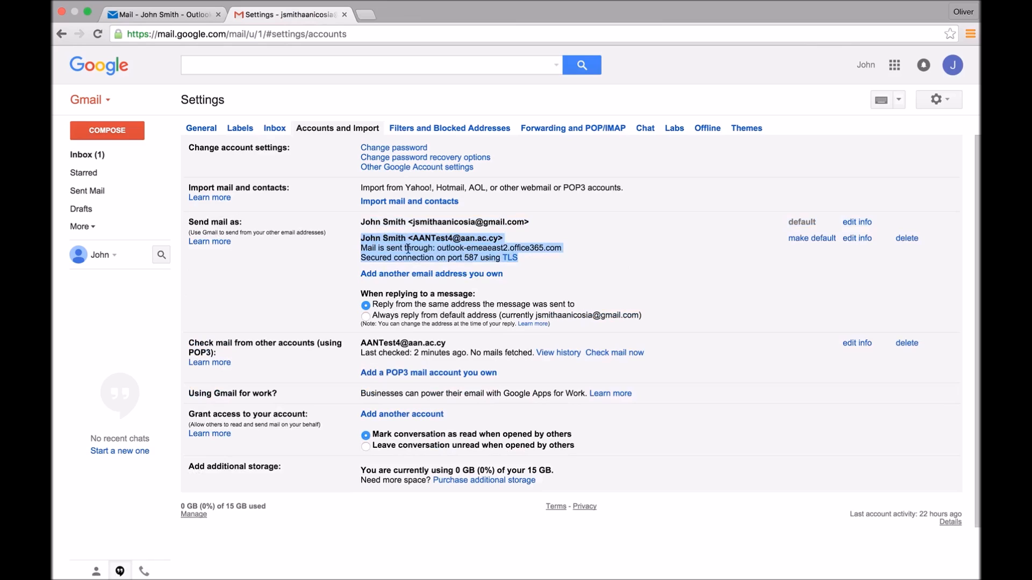
left_click_drag(361, 343, 446, 343)
left_click(640, 348, "shift")
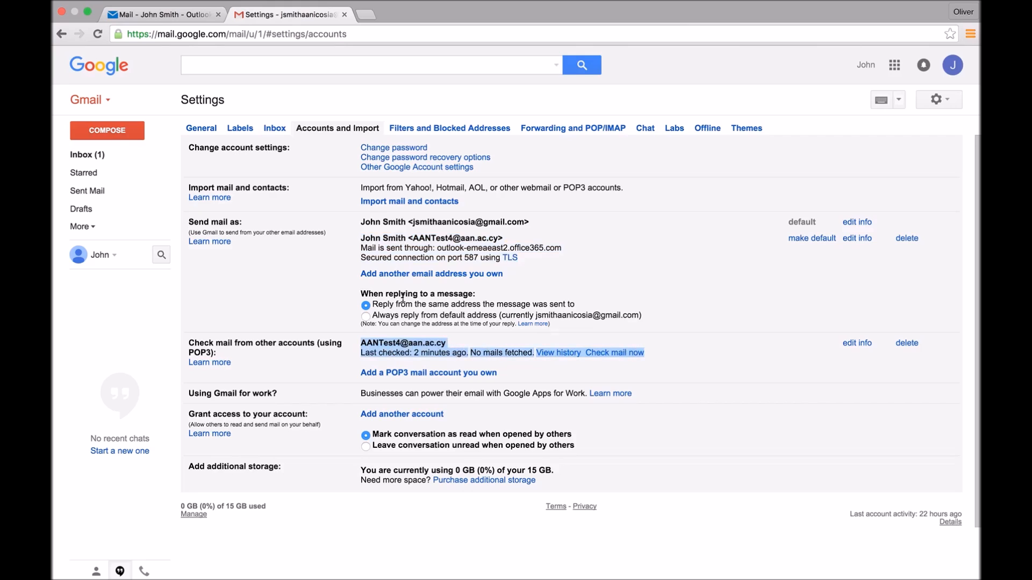
- Return to the Gmail inbox and compare its confirmation email with the one in the Outlook inbox
left_click(93, 102)
left_click(94, 124)
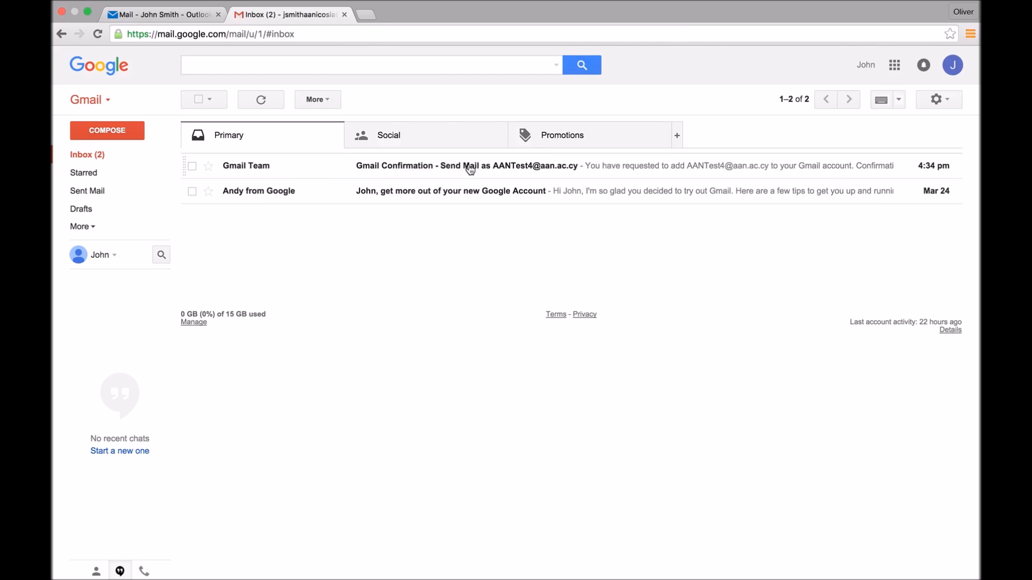
left_click(152, 13)
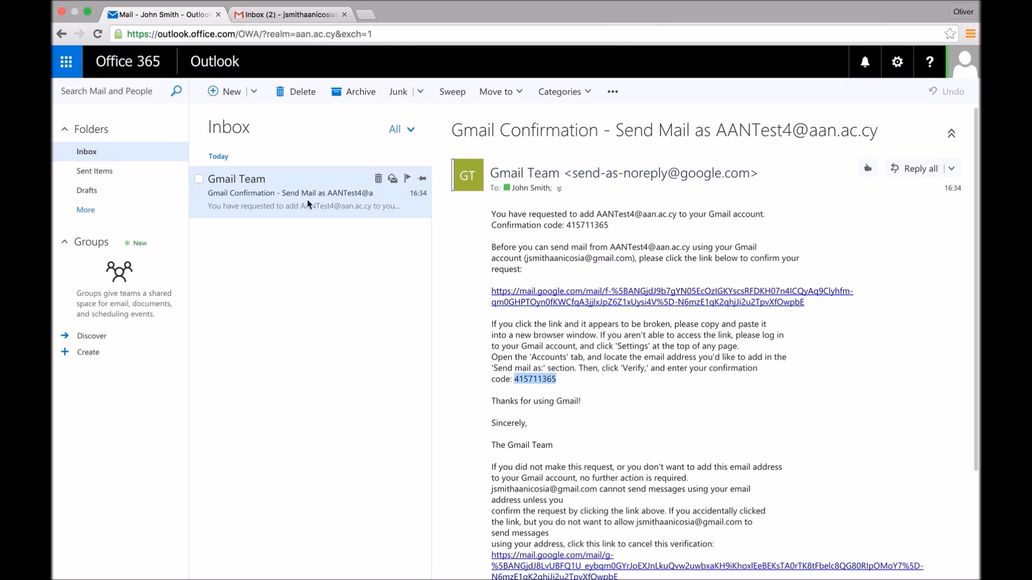
left_click(257, 17)
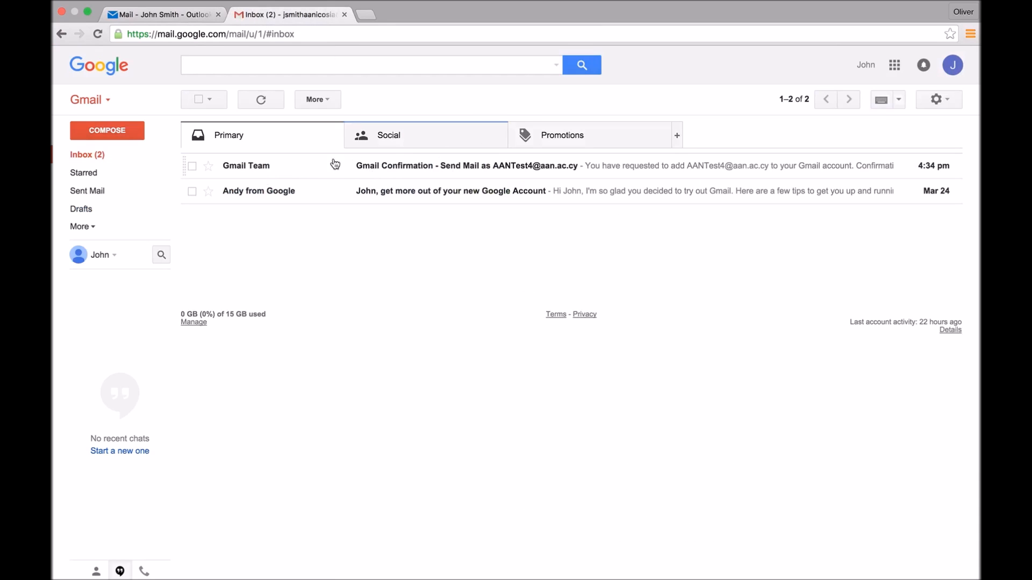
- Start a new Gmail message and view the sender addresses available for it, keeping the default one
left_click(105, 131)
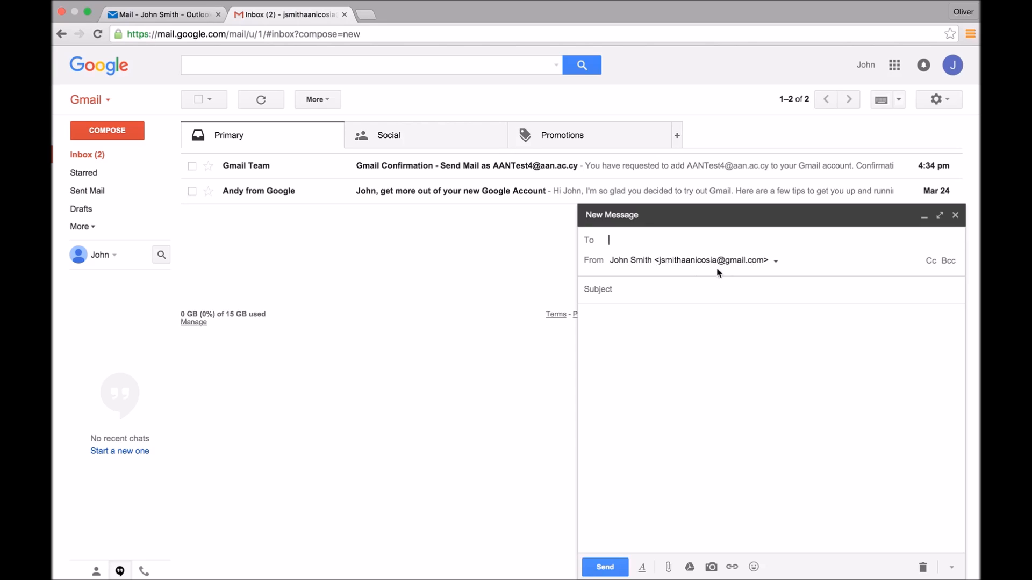
left_click(776, 261)
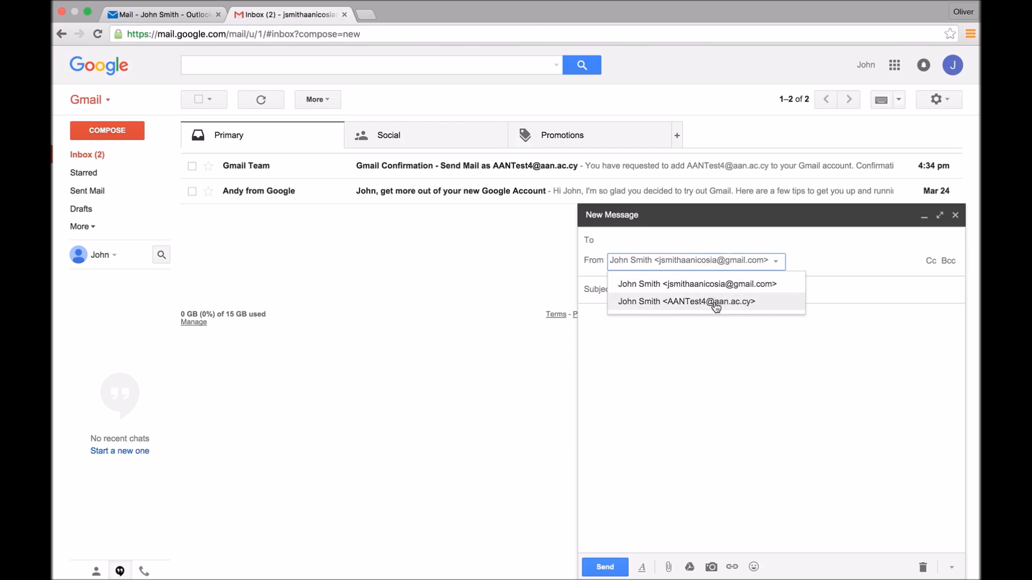
left_click(823, 266)
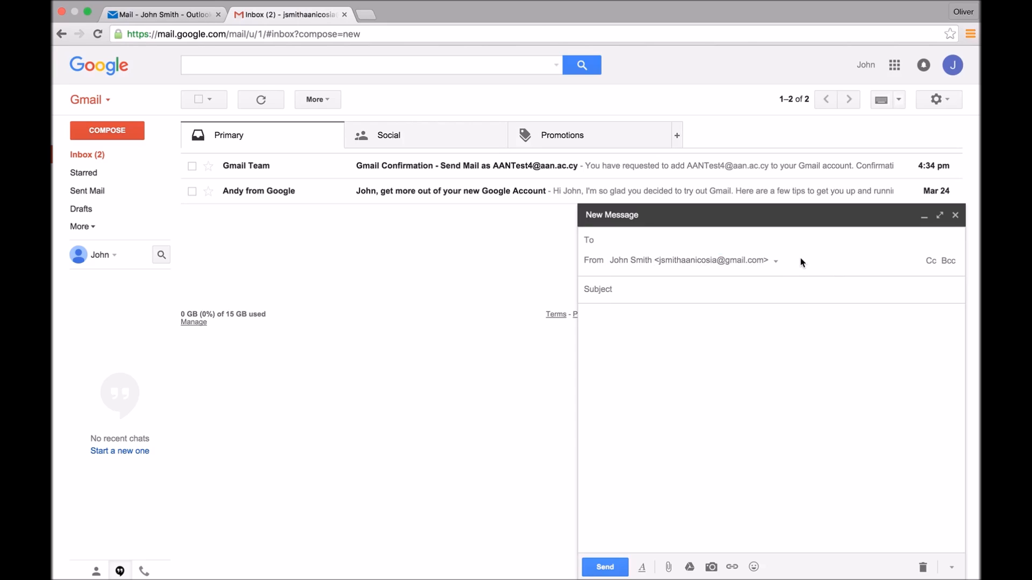